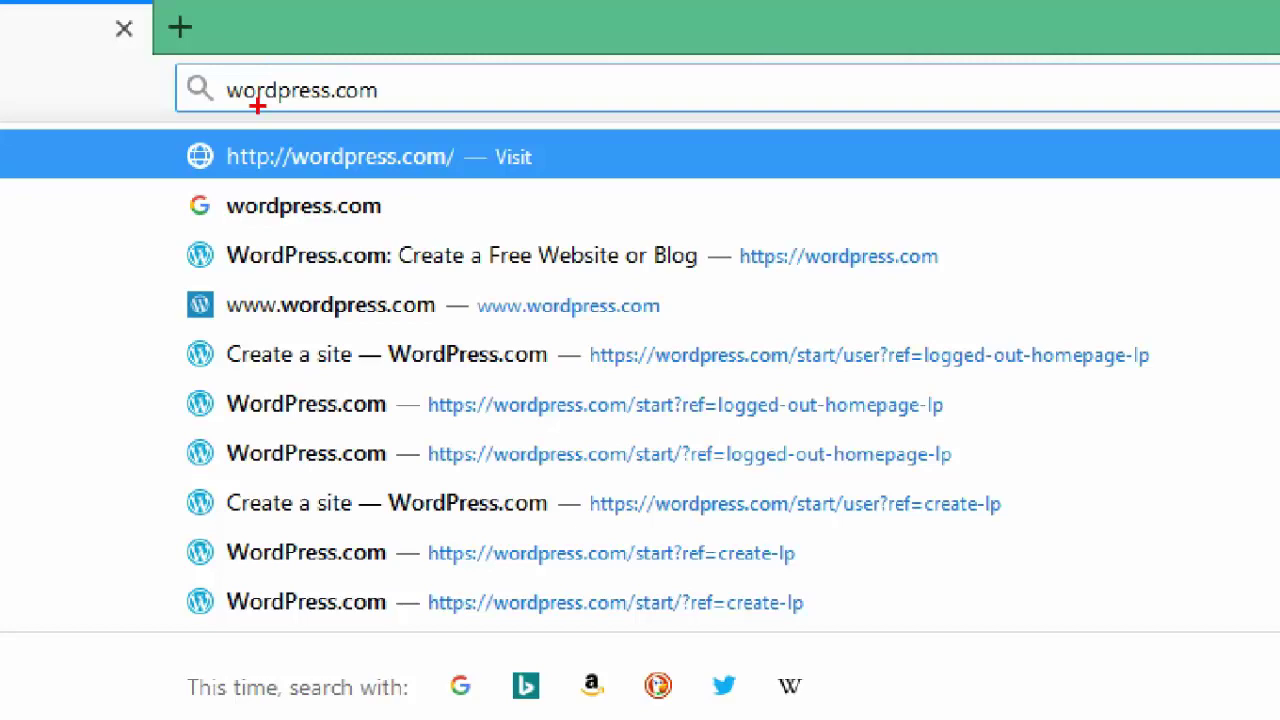
- Load wordpress.com in Firefox to reach the WordPress.com homepage
key("Return")
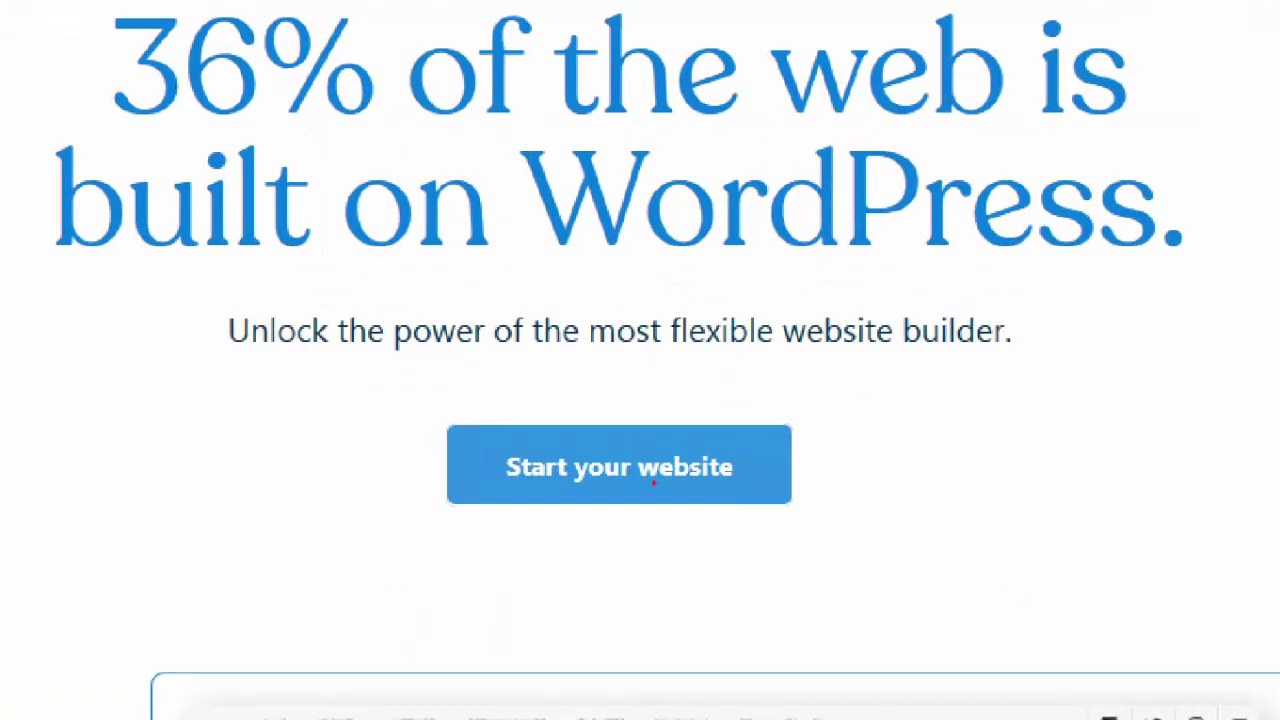
mouse_move(497, 440)
left_mouse_down()
mouse_move(497, 500)
mouse_move(776, 521)
mouse_move(556, 440)
mouse_move(490, 443)
left_mouse_up()
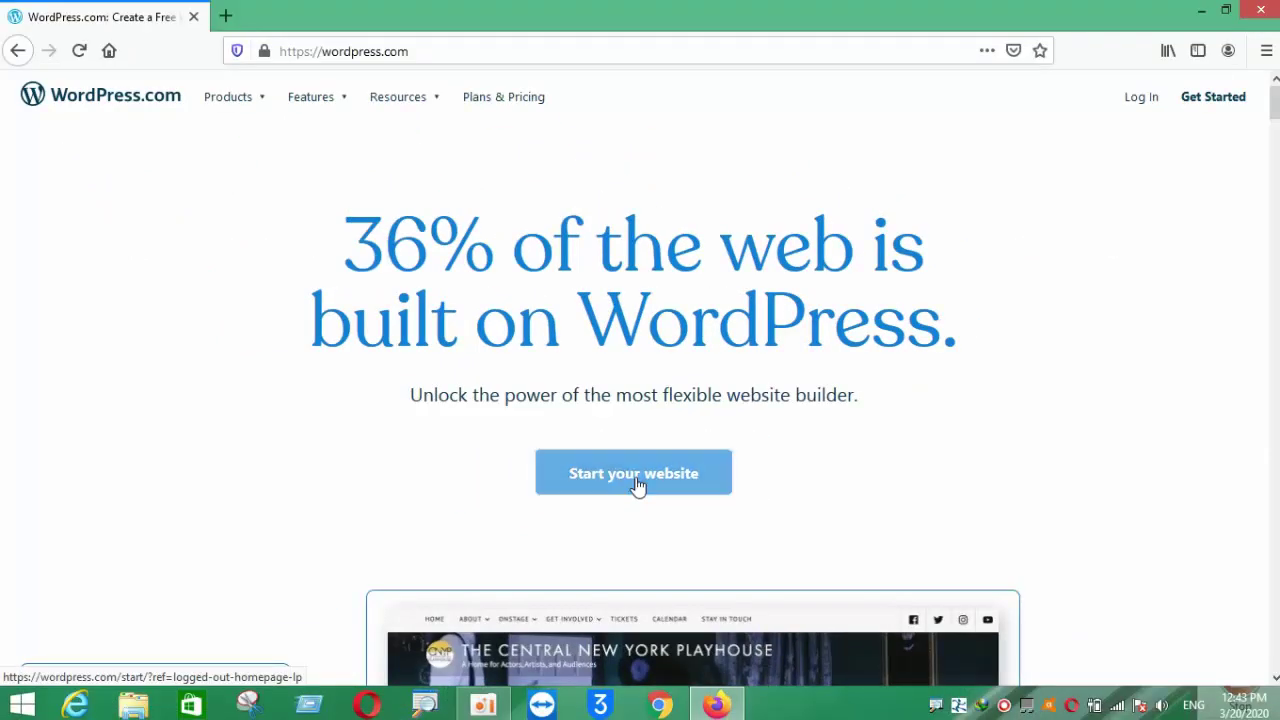
- Start a new website and paste the email address into the sign-up form
left_click(627, 488)
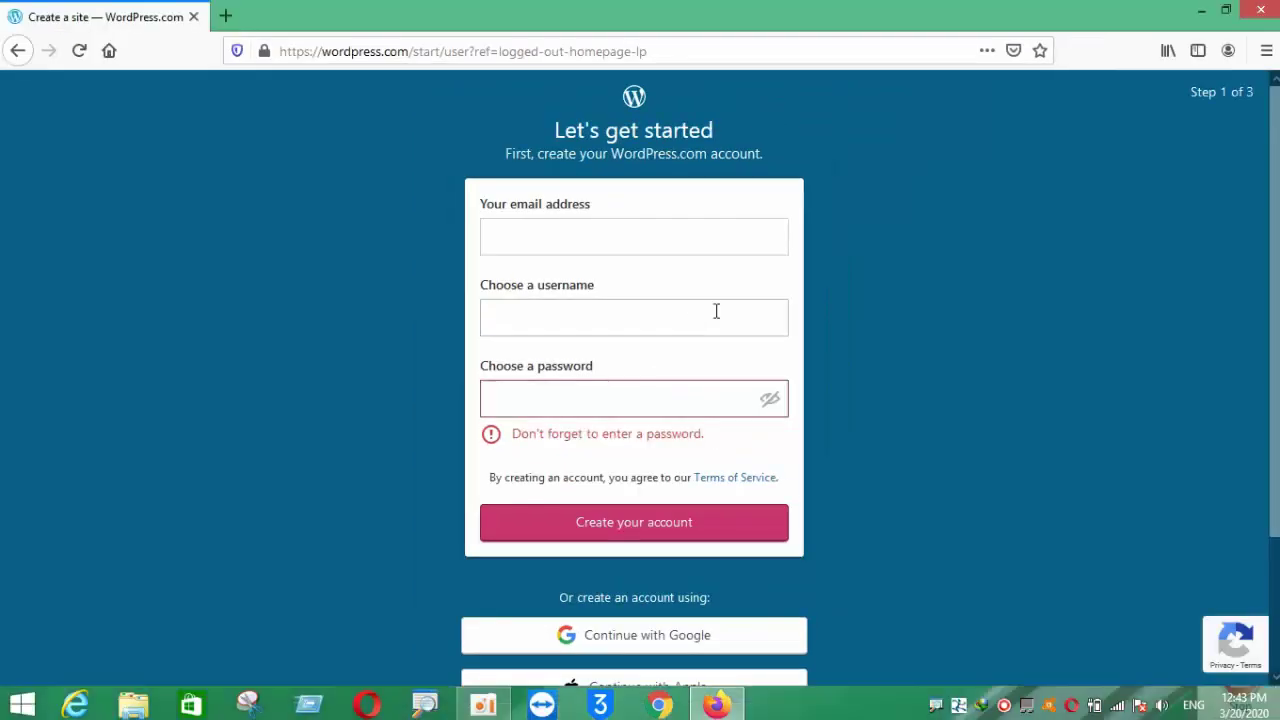
left_click(532, 130)
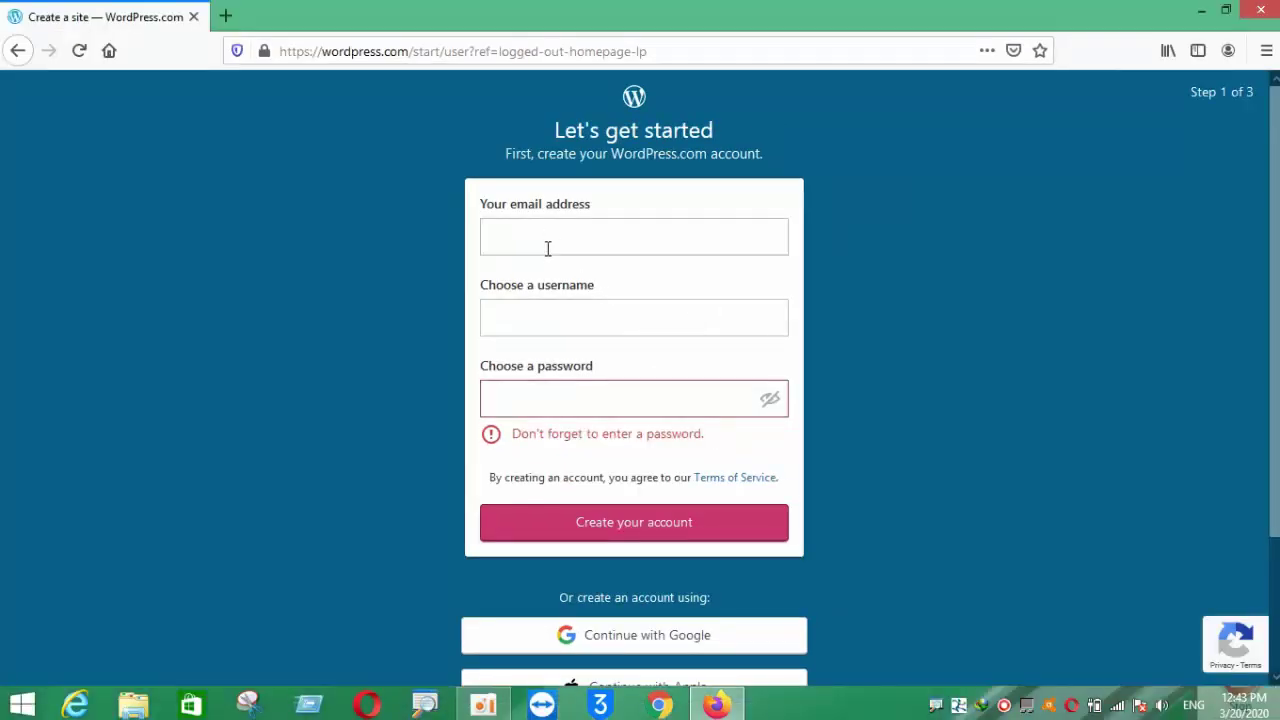
right_click(548, 238)
left_click(586, 345)
- Enter a username and a password for the new account
left_click(536, 316)
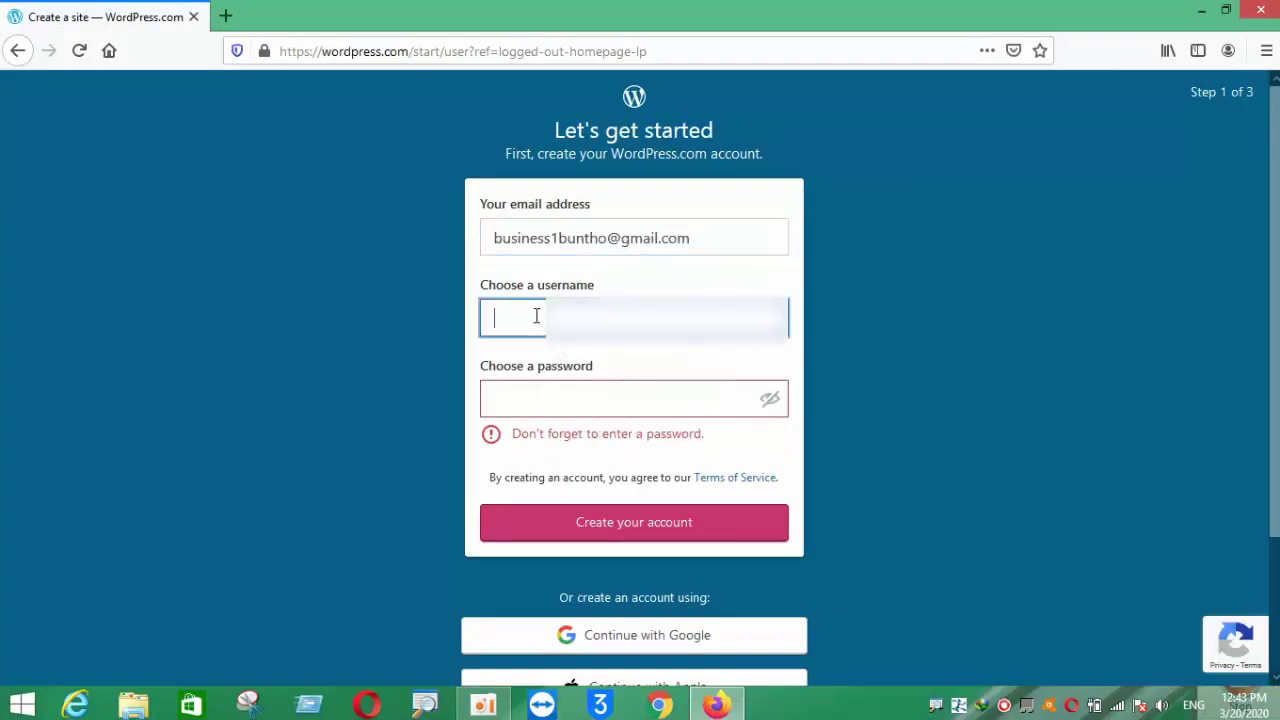
type("bunth")
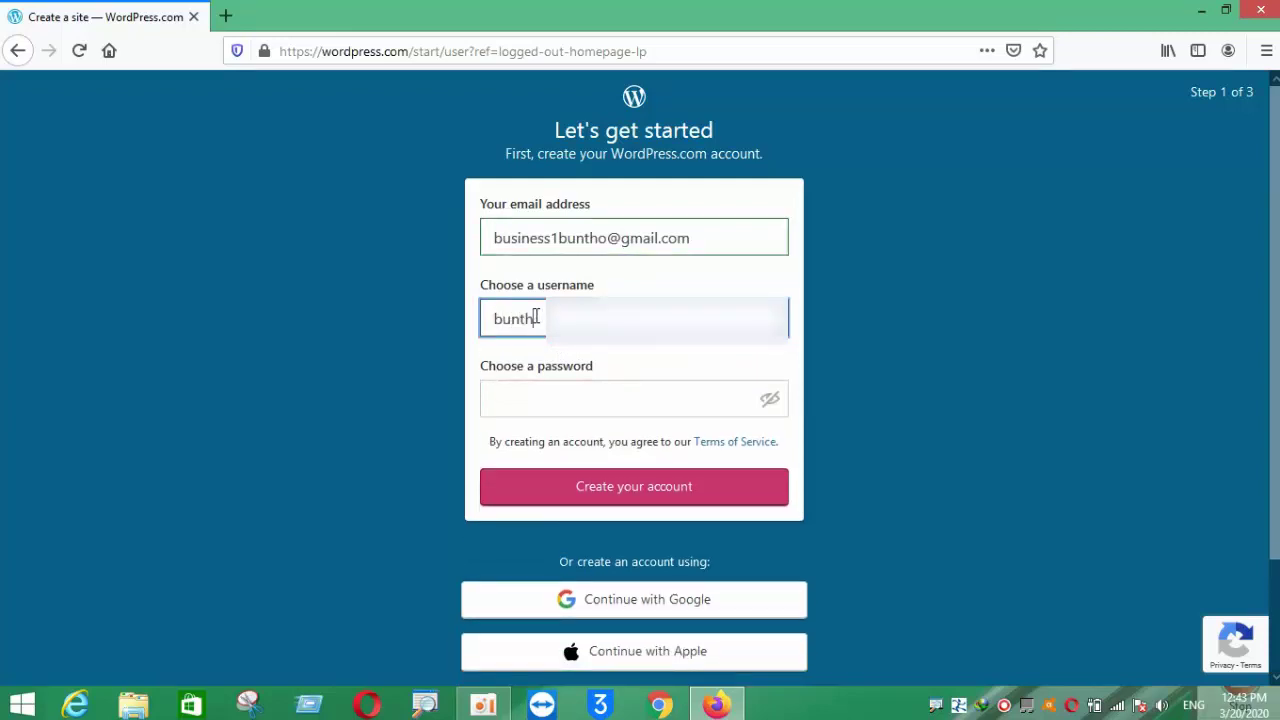
type("oo")
left_click(519, 408)
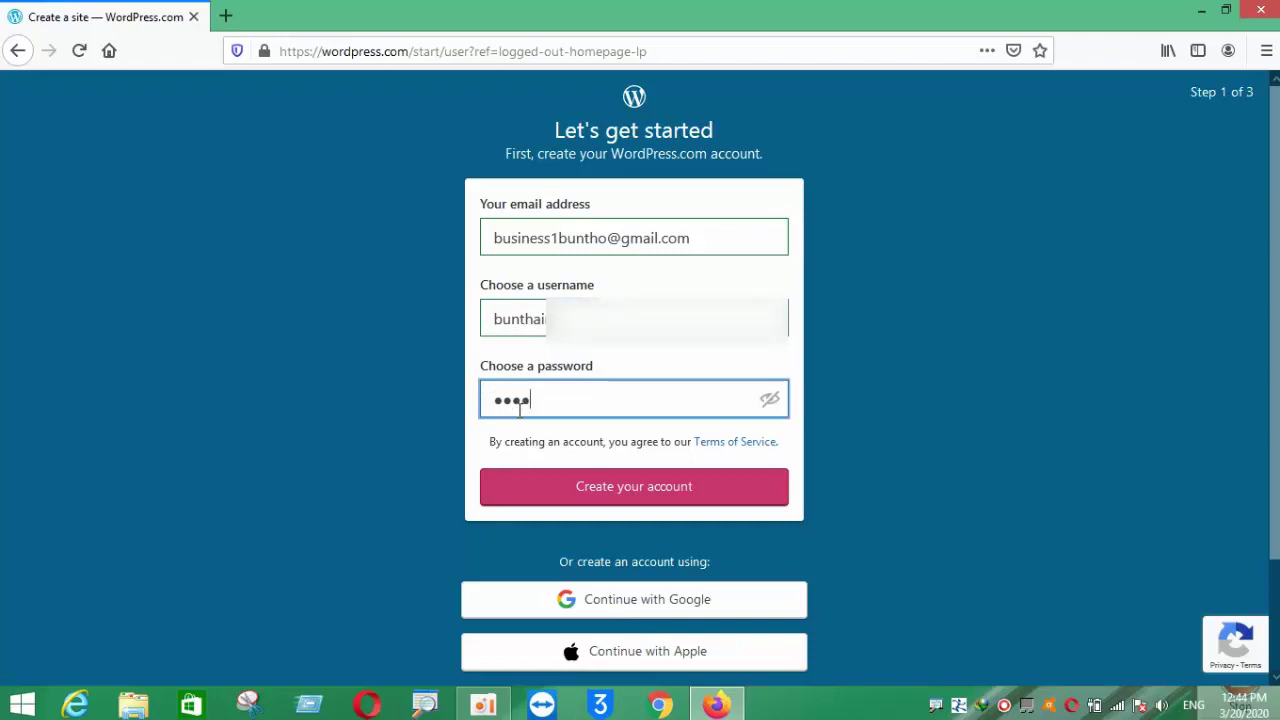
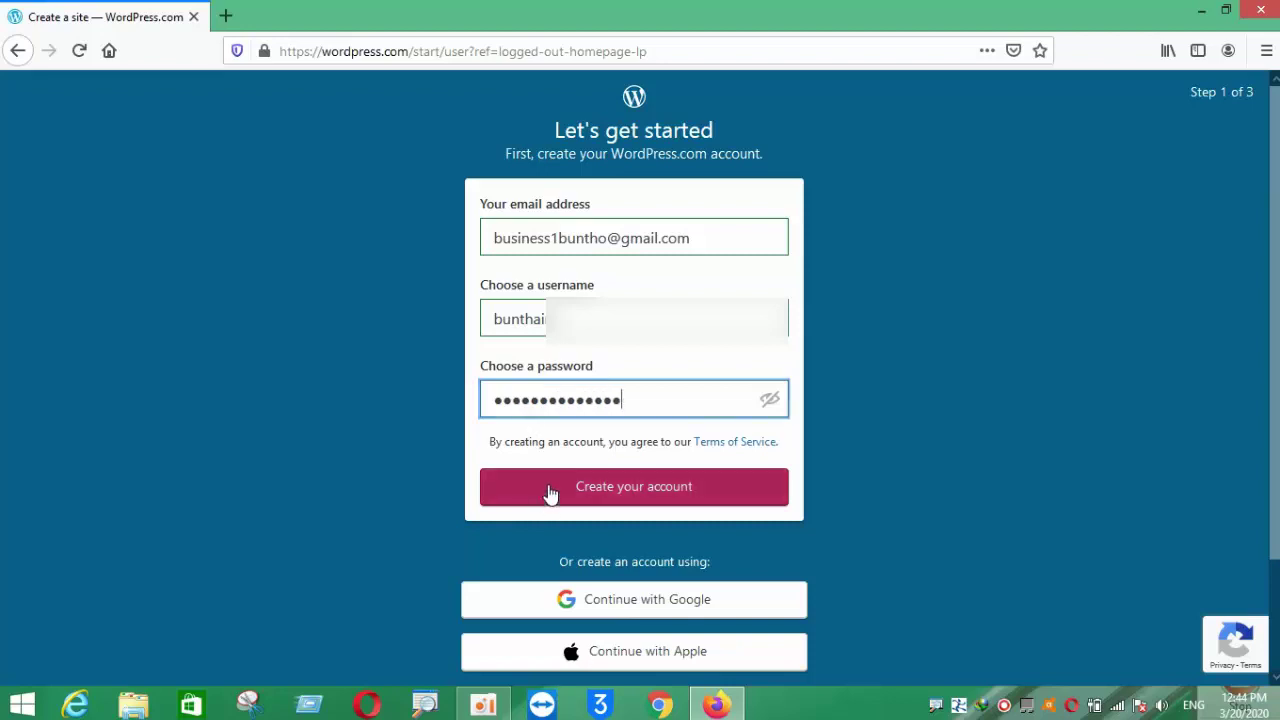
- Create the WordPress.com account with the entered details
left_click(645, 490)
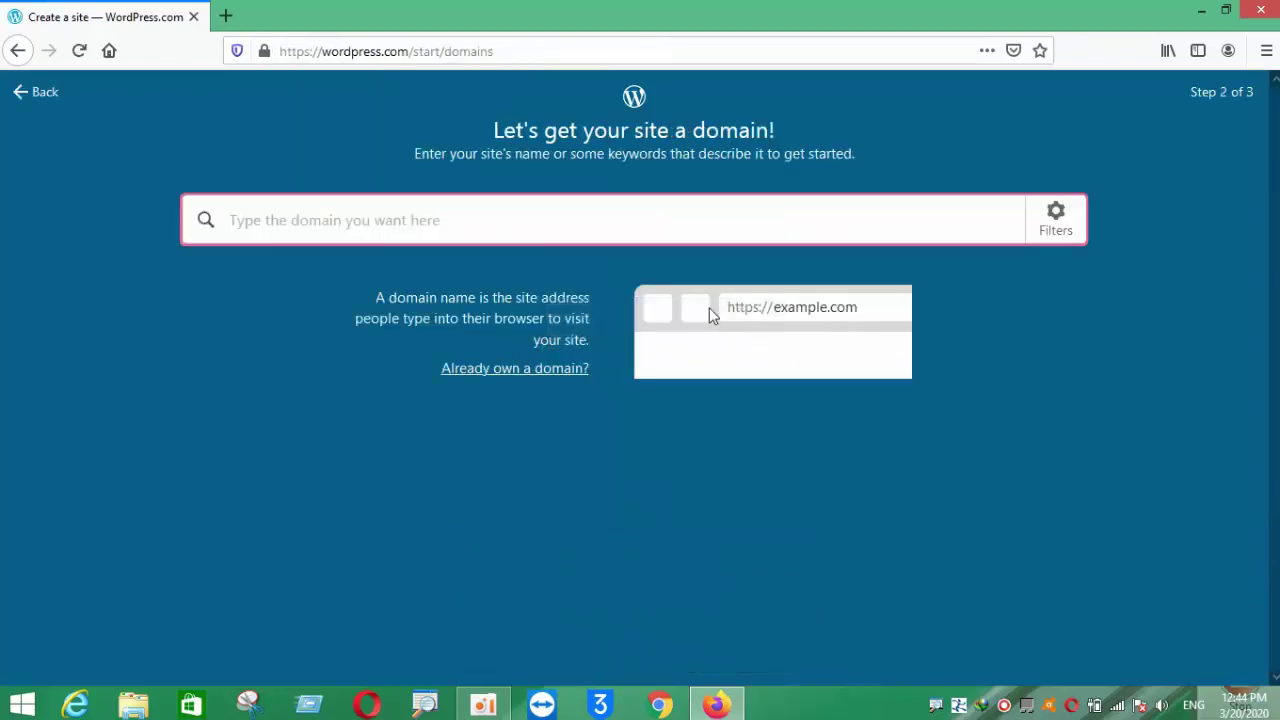
left_click_drag(677, 309, 840, 315)
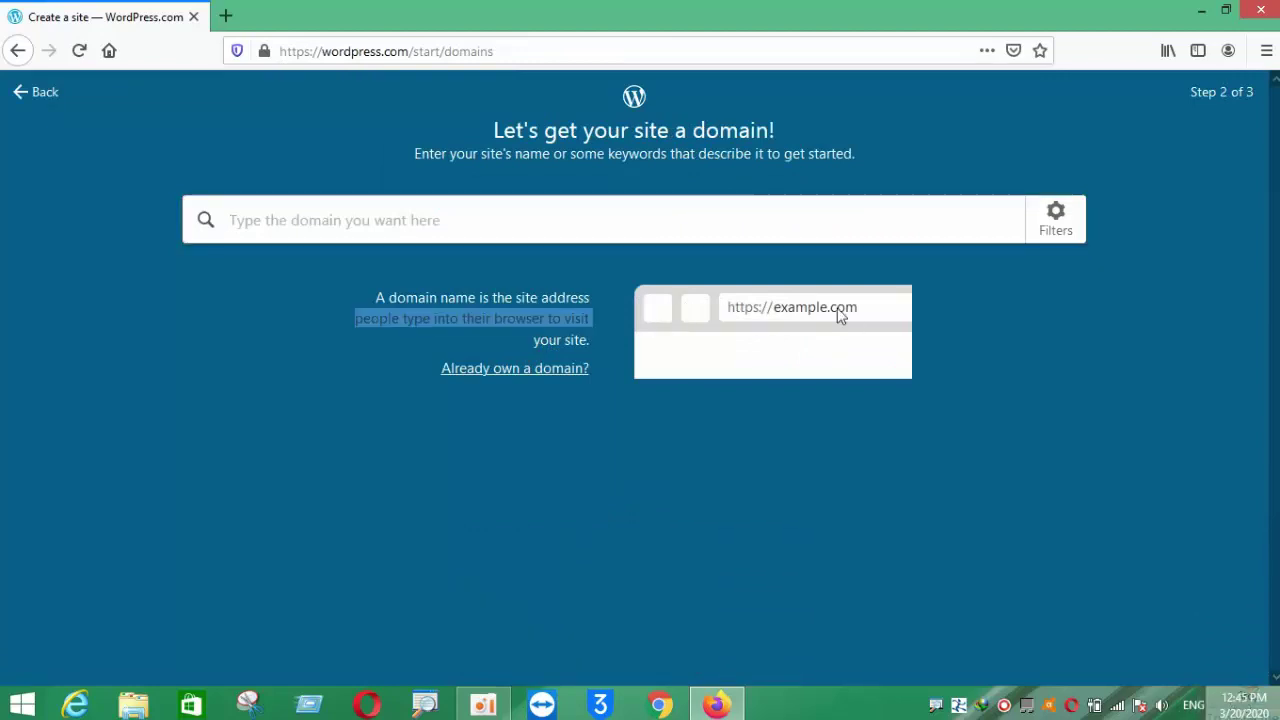
left_click(836, 314)
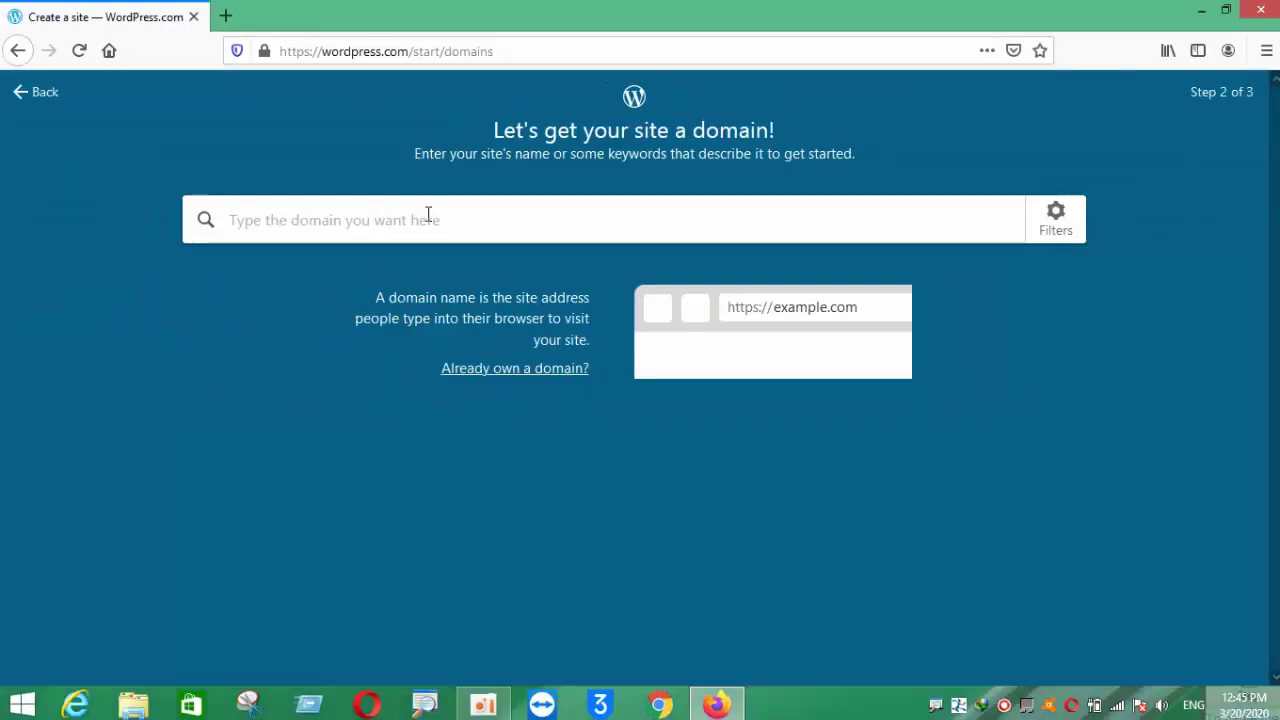
- Search domains for 'bunthohaim', filter to .com, and select bunthaims.com
left_click(427, 221)
type("bunth")
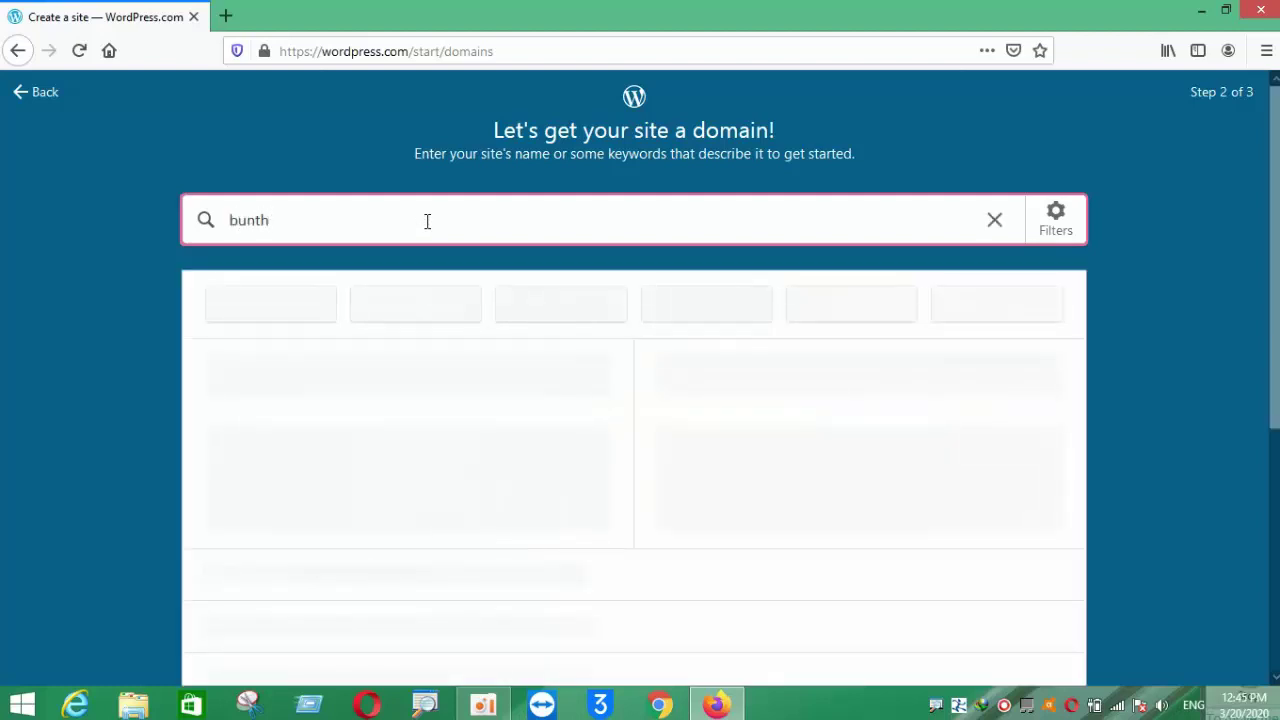
type("ohaim")
scroll(474, 260, "down", 2)
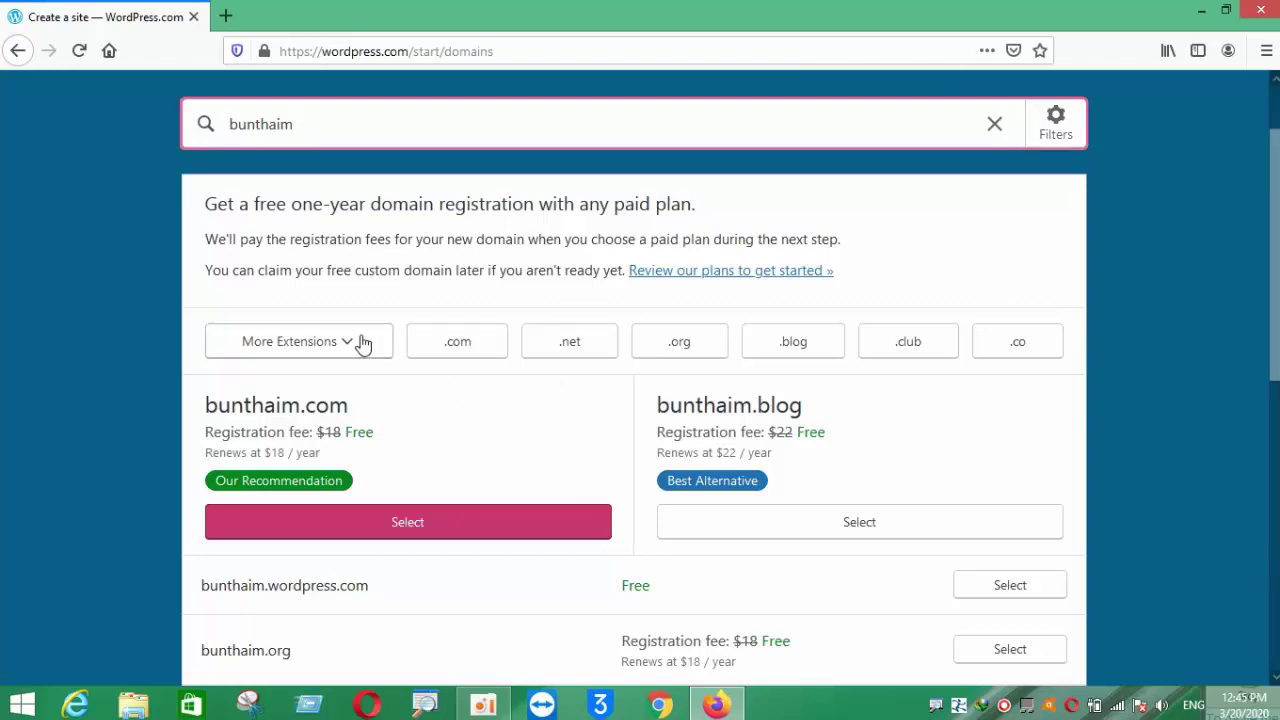
left_click(466, 346)
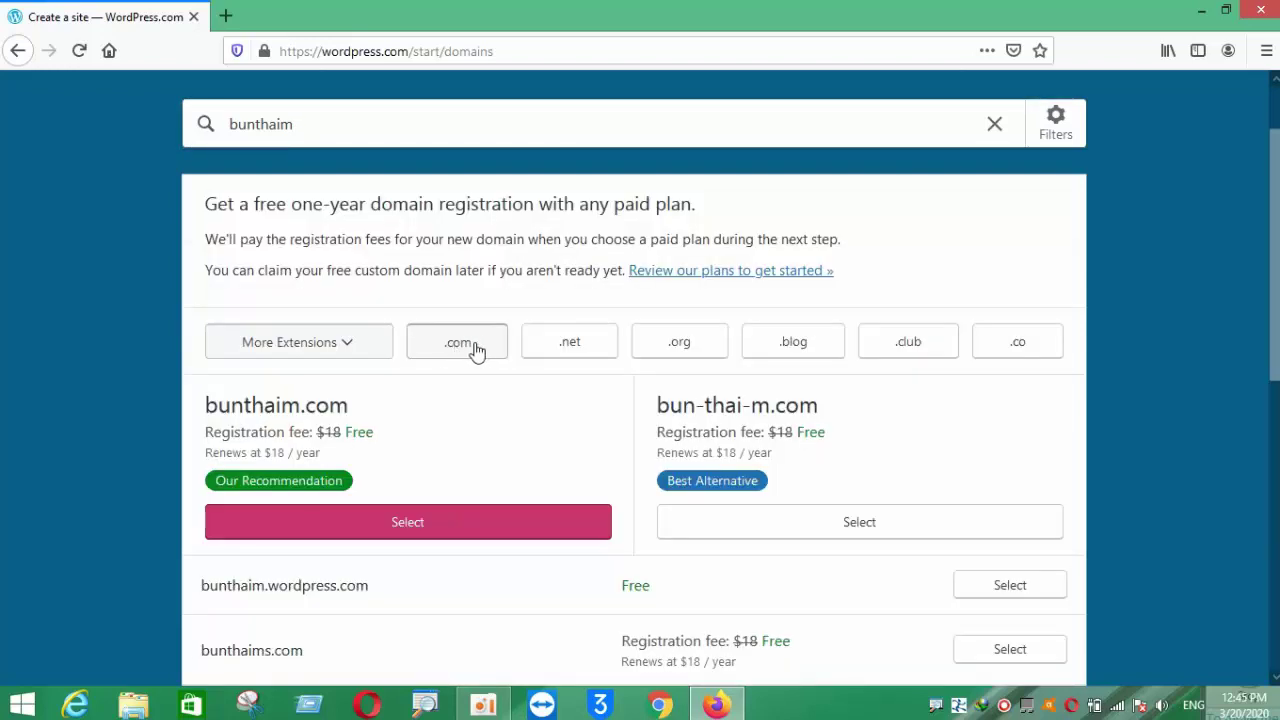
scroll(474, 349, "down", 2)
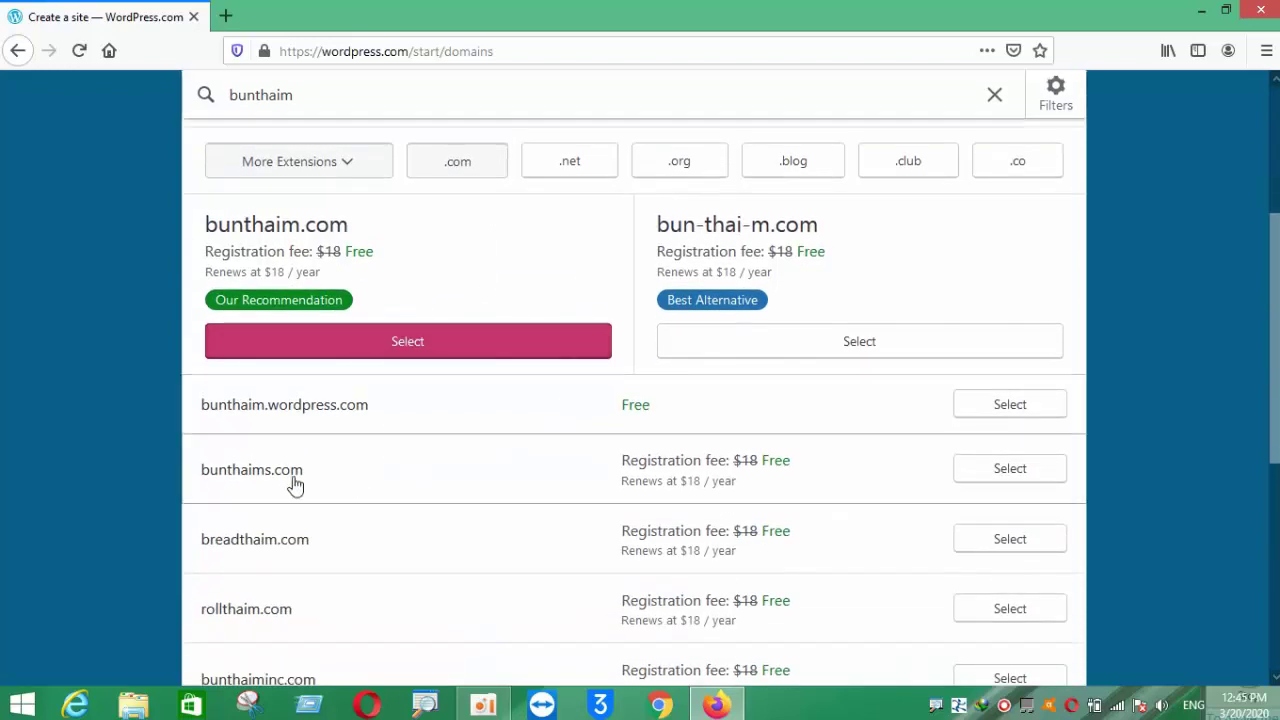
scroll(250, 485, "down", 3)
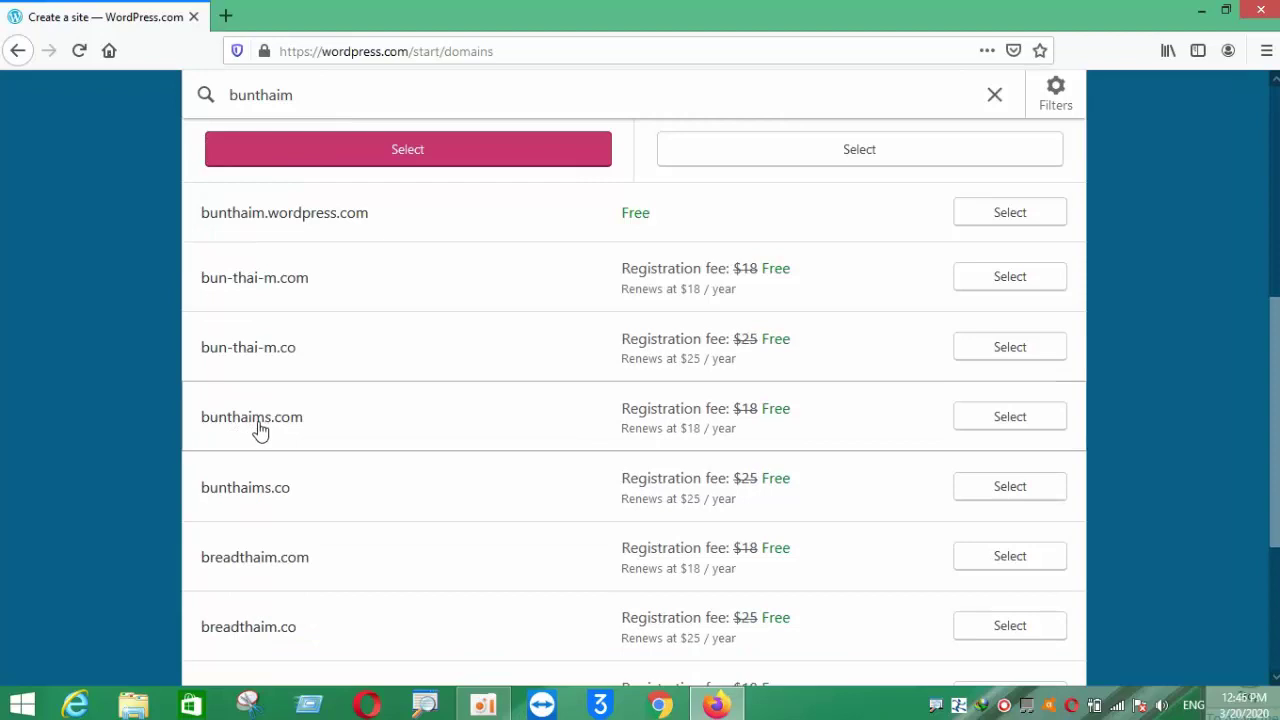
left_click(990, 422)
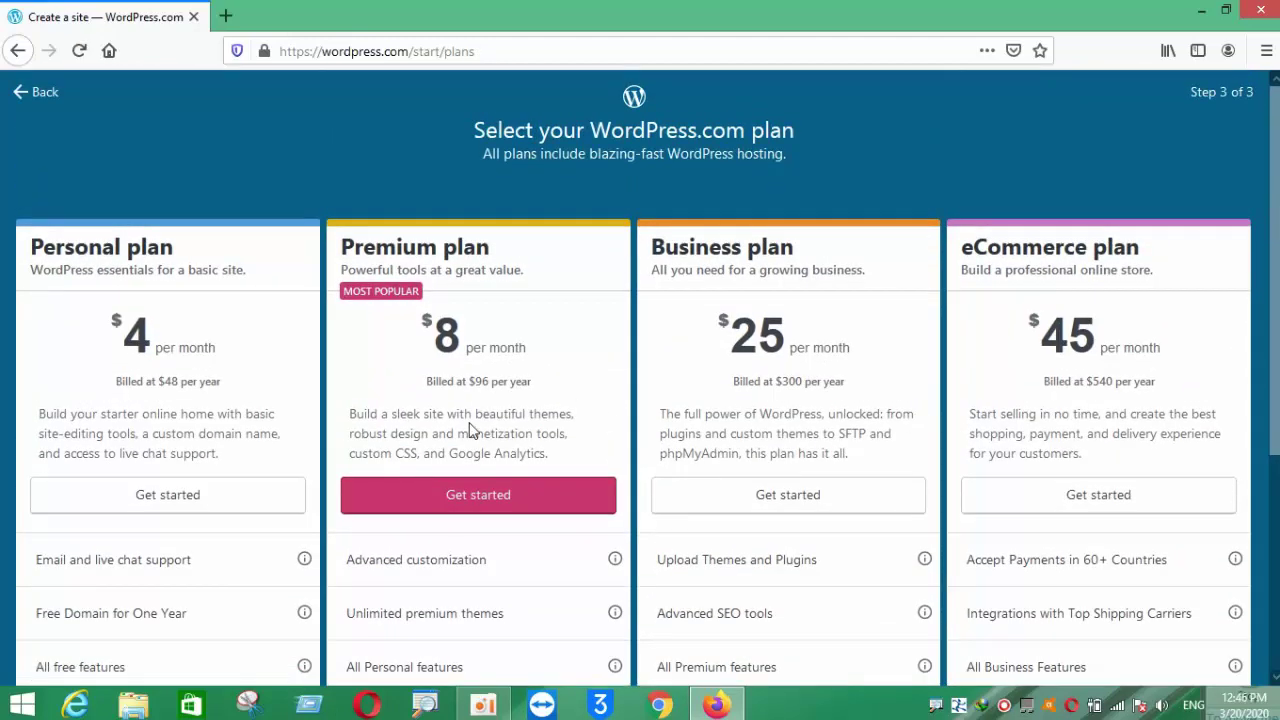
- Pick the $4-per-month Personal plan on the Step 3 plans page
scroll(470, 430, "down", 2)
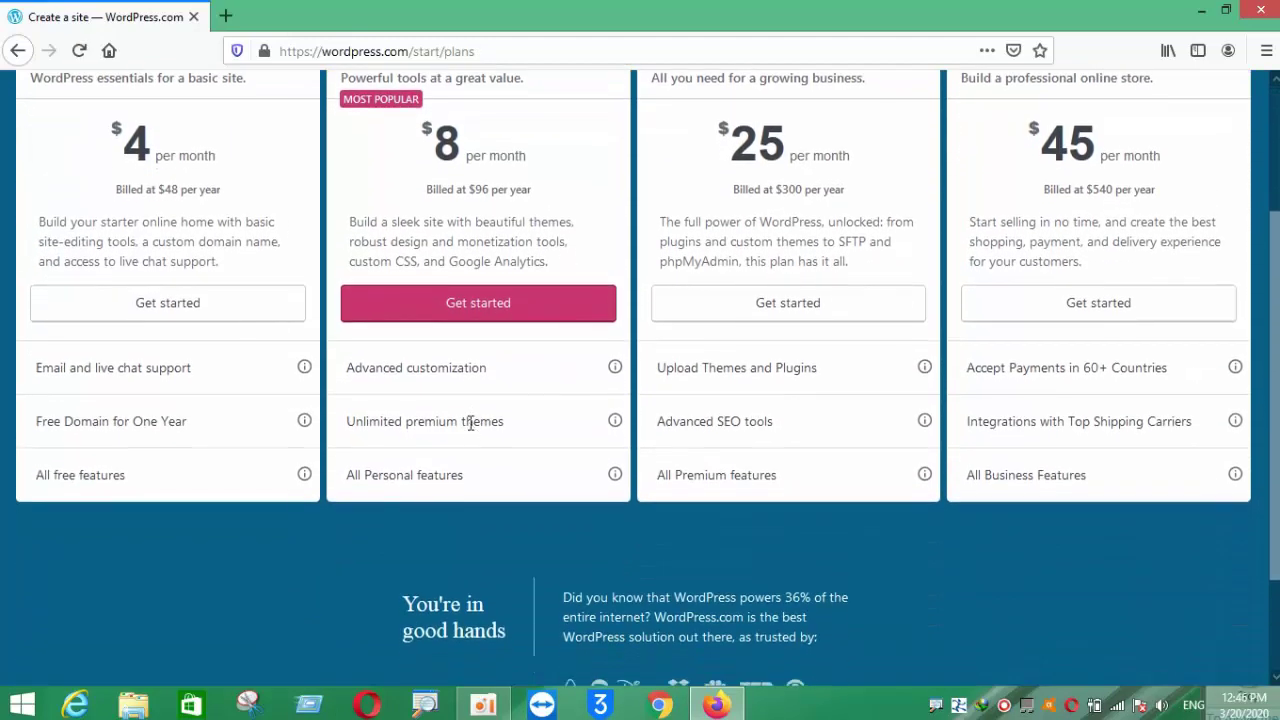
scroll(470, 422, "up", 2)
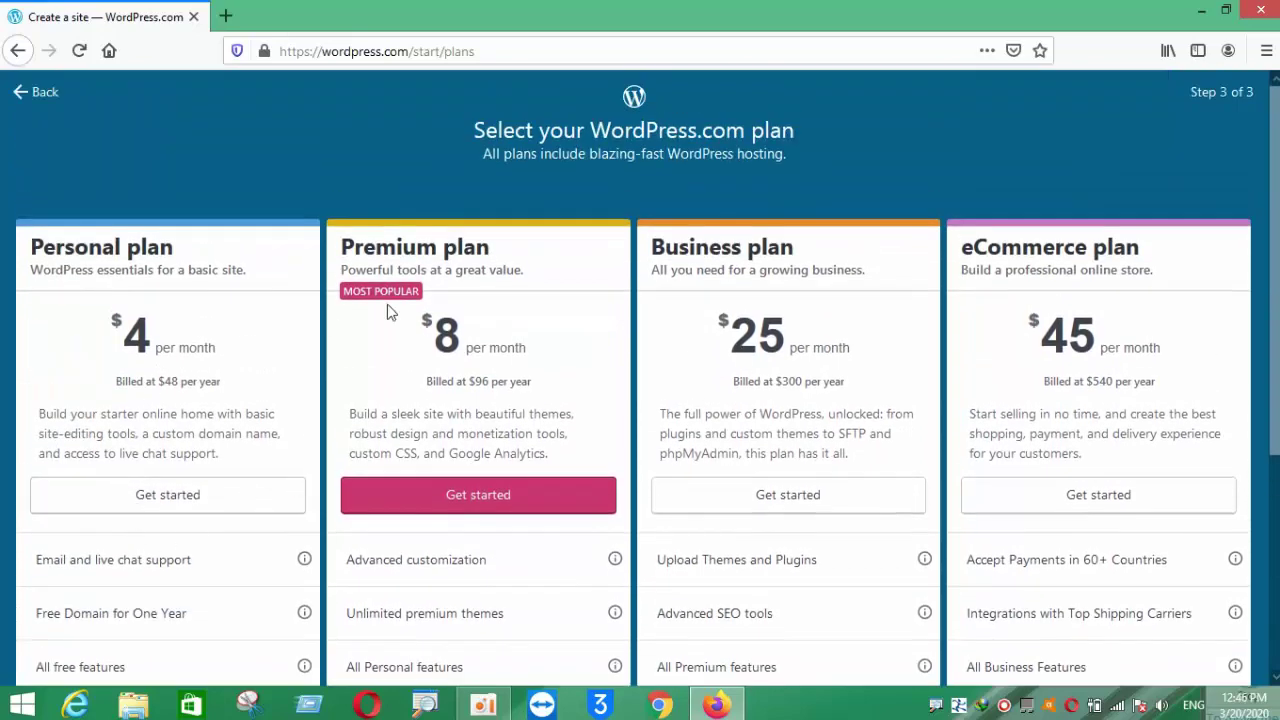
scroll(466, 409, "down", 2)
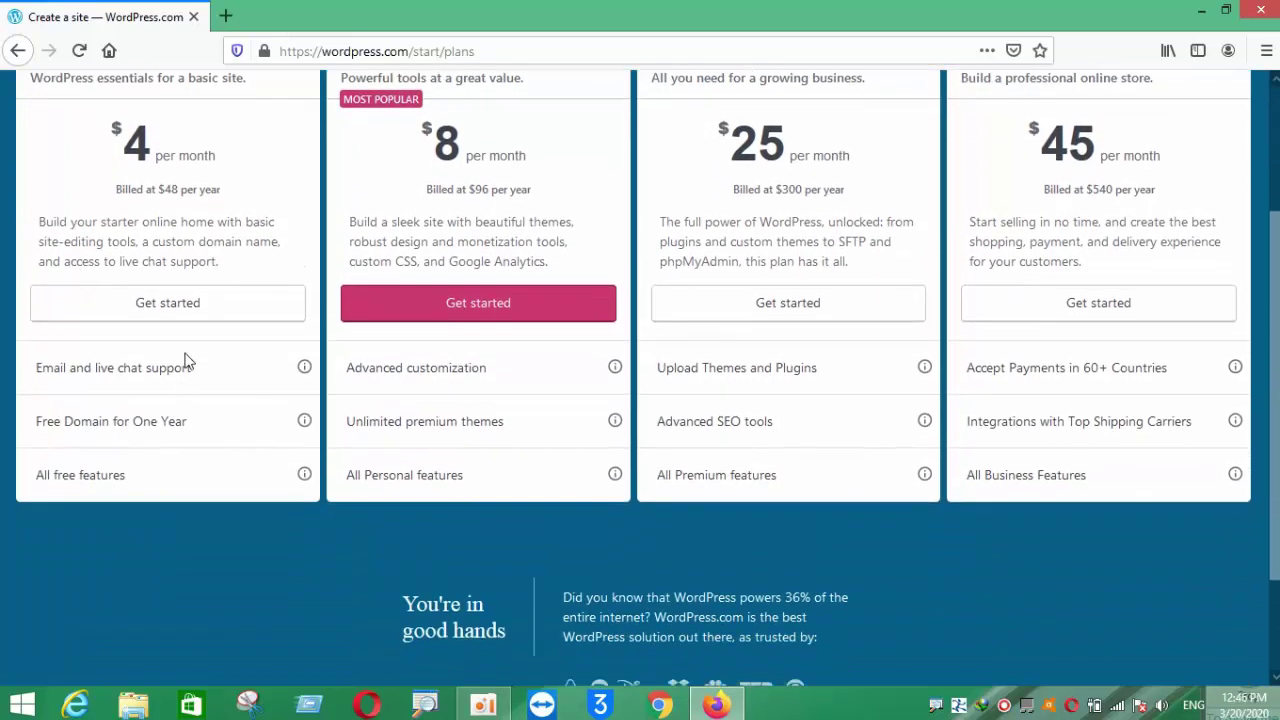
left_click(166, 306)
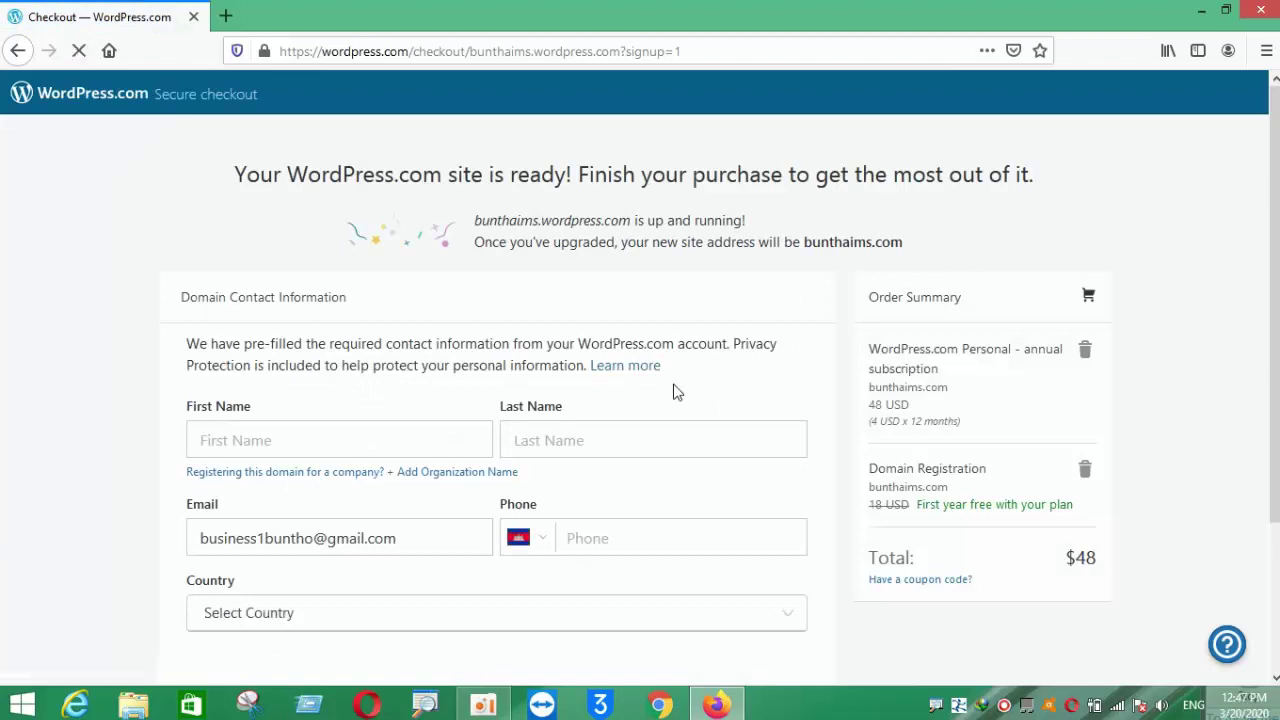
- Enter the registrant's first and last name in the domain contact form
scroll(675, 392, "down", 3)
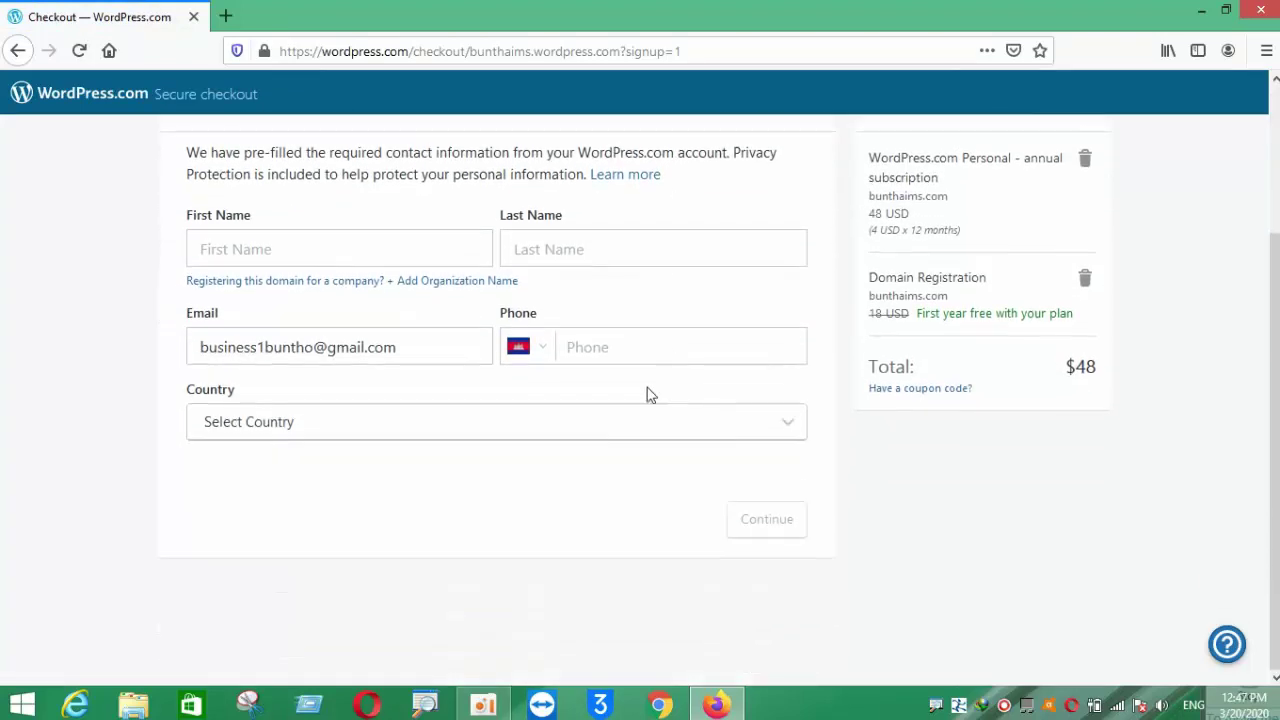
left_click(356, 430)
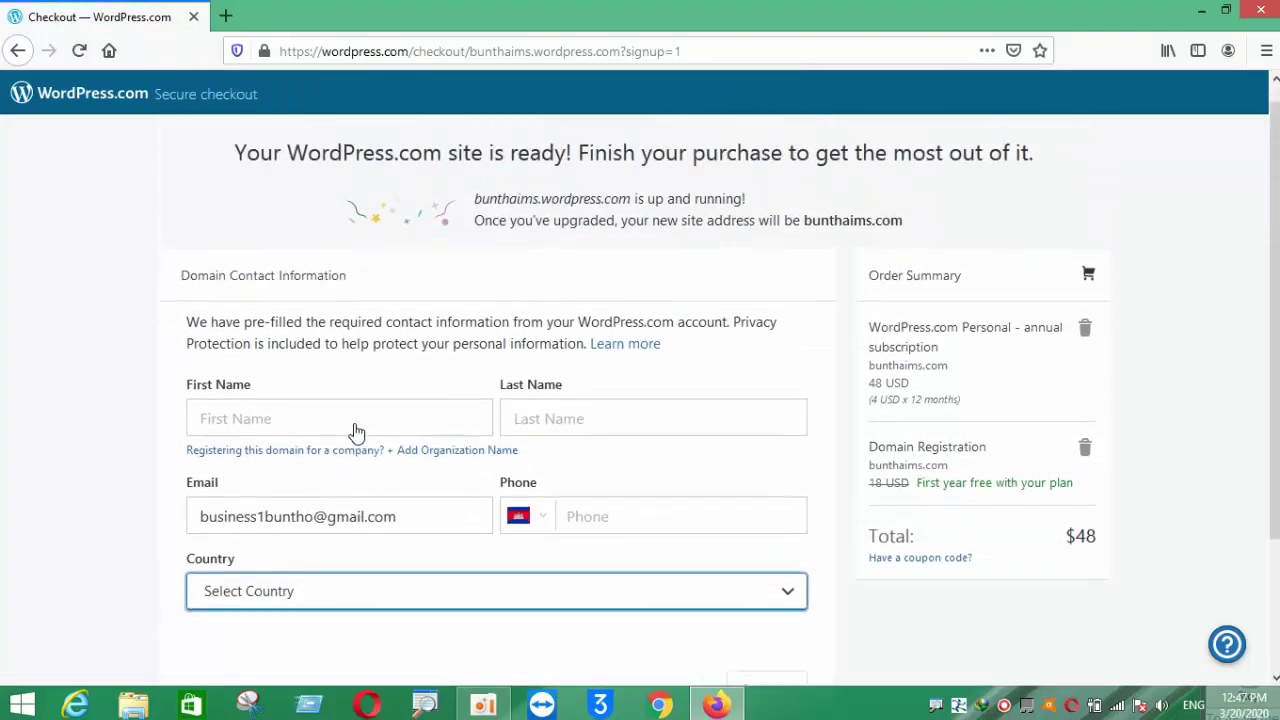
scroll(355, 424, "up", 2)
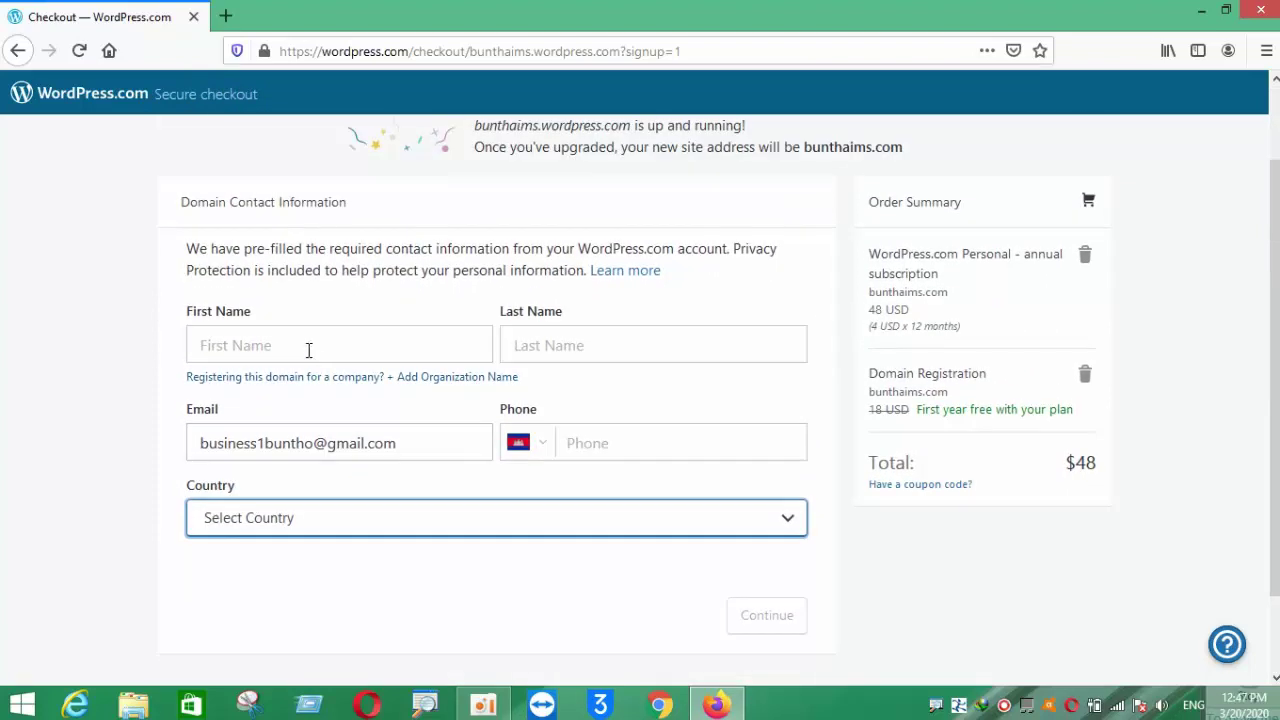
left_click(309, 349)
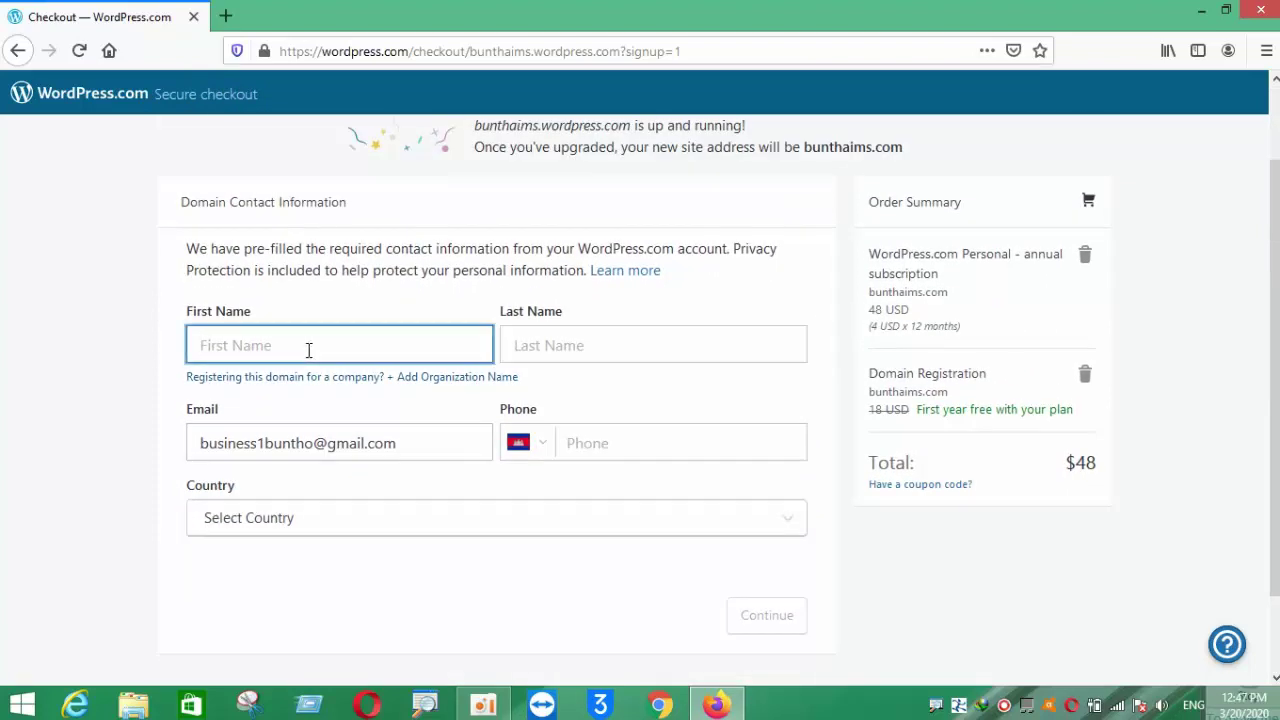
left_click(549, 347)
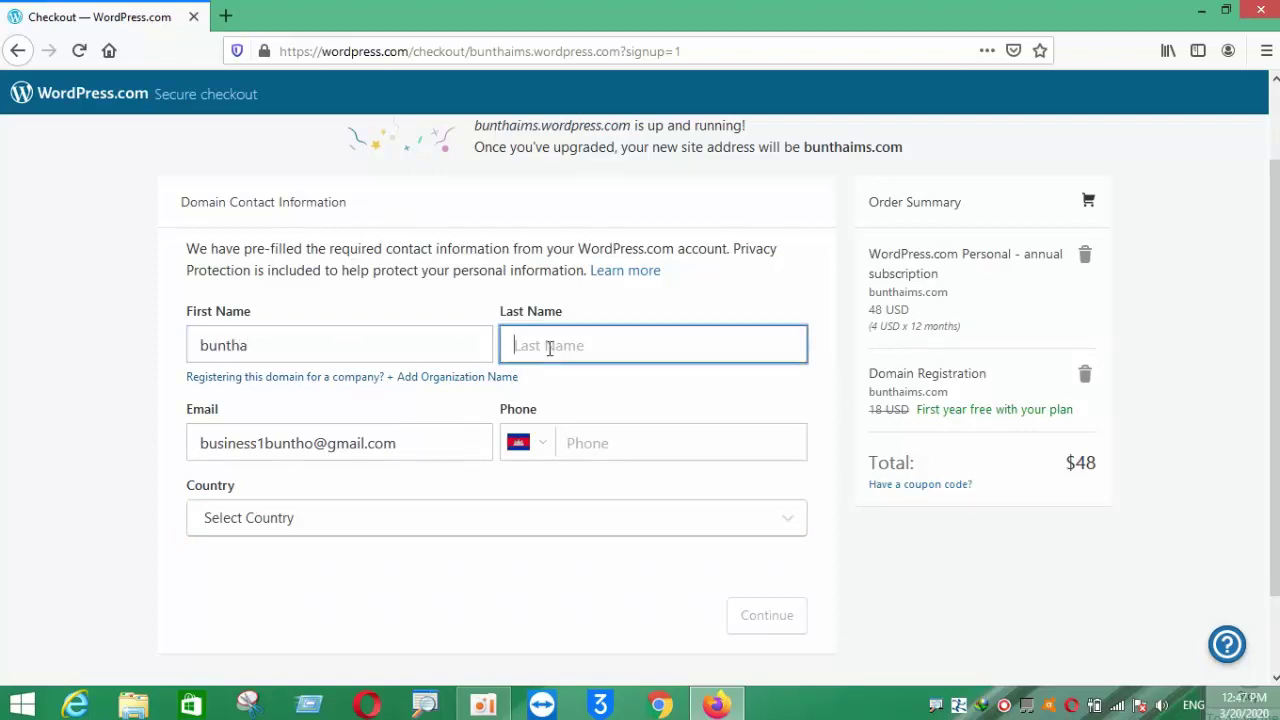
- Set the contact country to Cambodia and enter the phone number
left_click(572, 444)
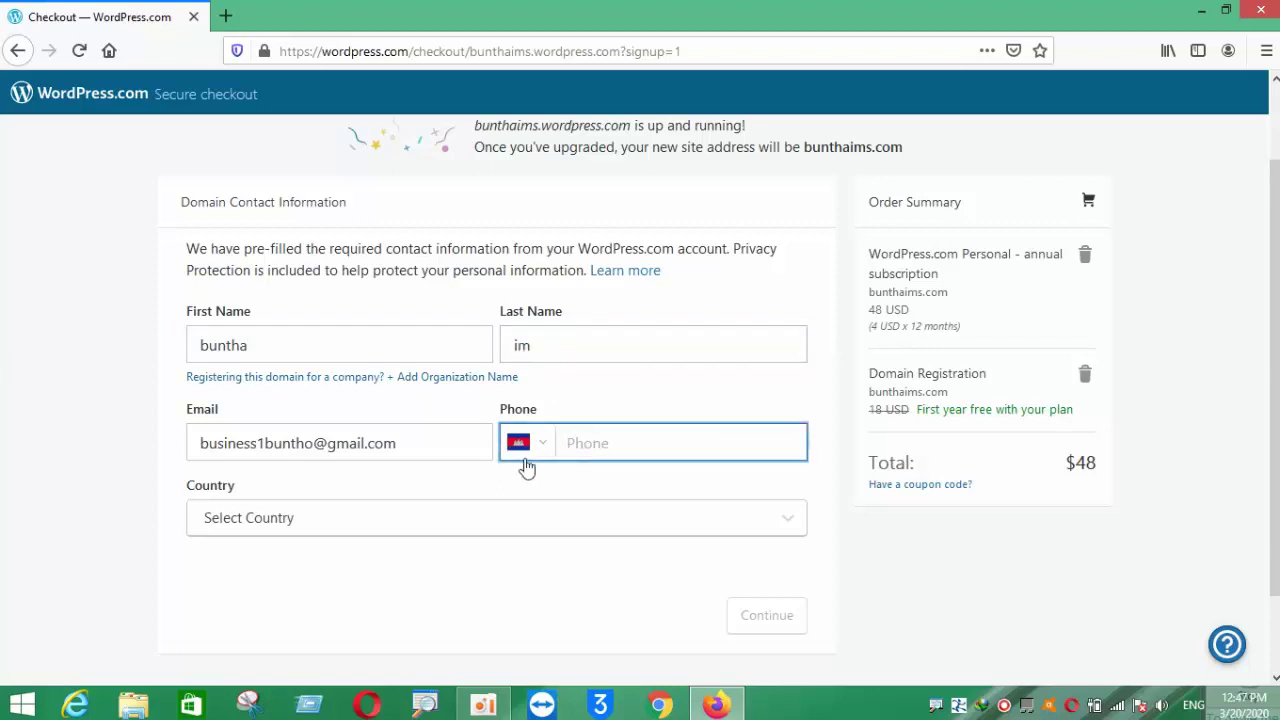
left_click(354, 520)
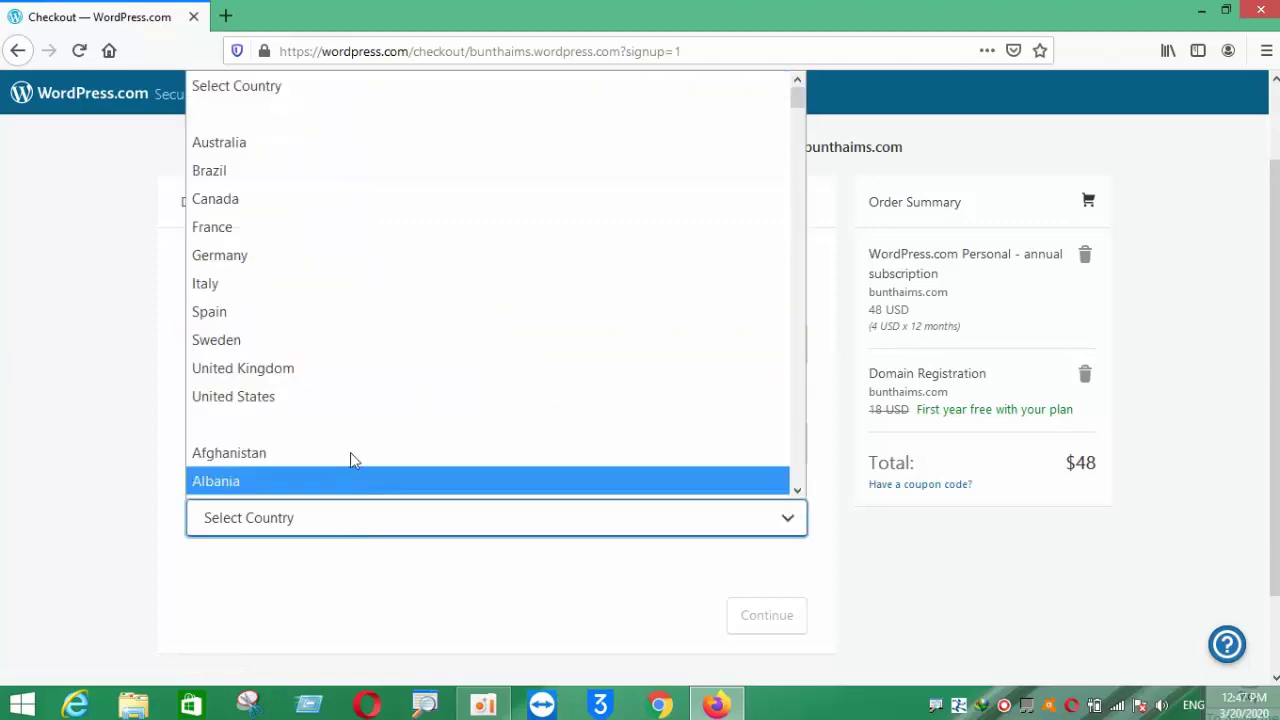
scroll(341, 400, "down", 10)
scroll(335, 405, "down", 3)
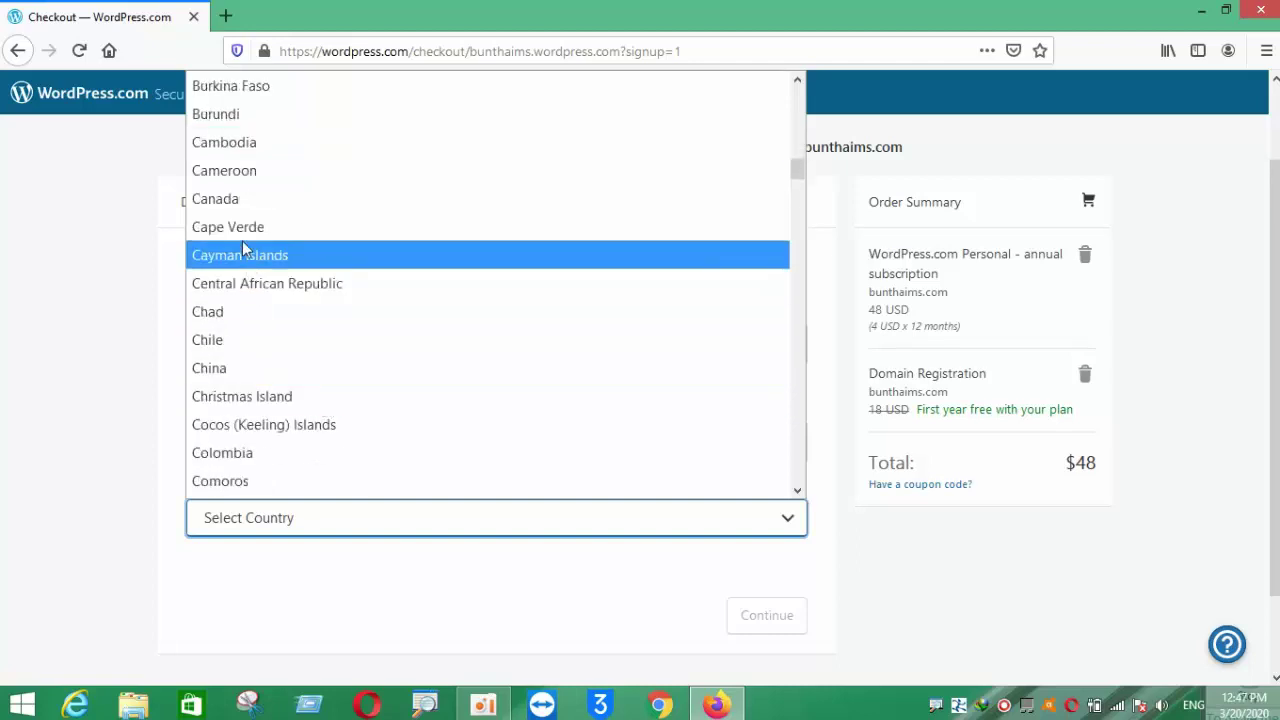
left_click(245, 148)
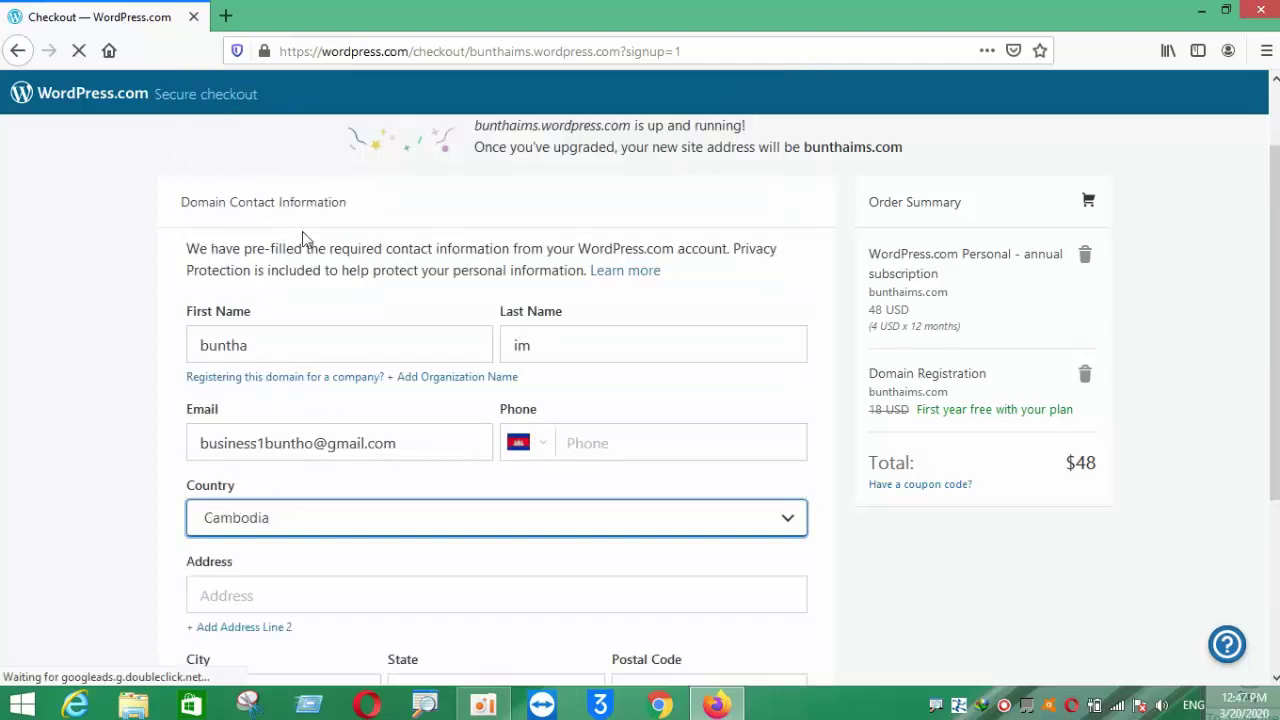
left_click(580, 440)
scroll(591, 437, "down", 3)
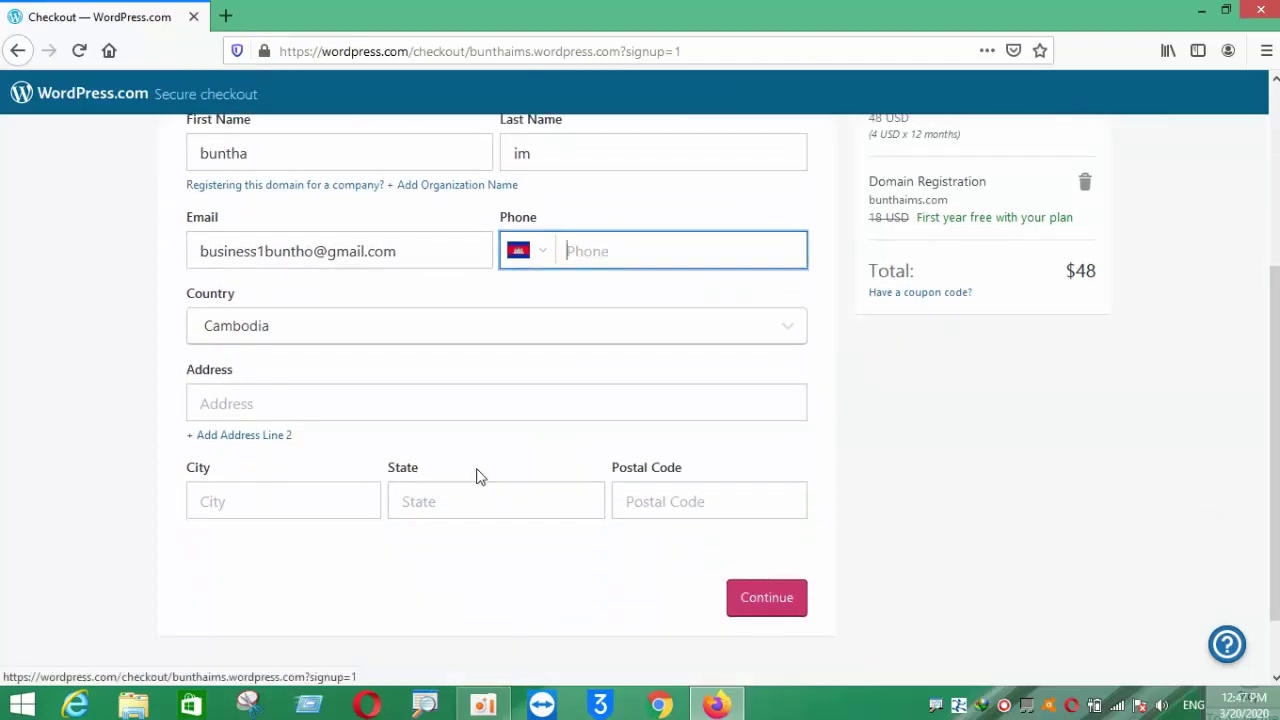
scroll(478, 445, "up", 1)
scroll(589, 334, "up", 3)
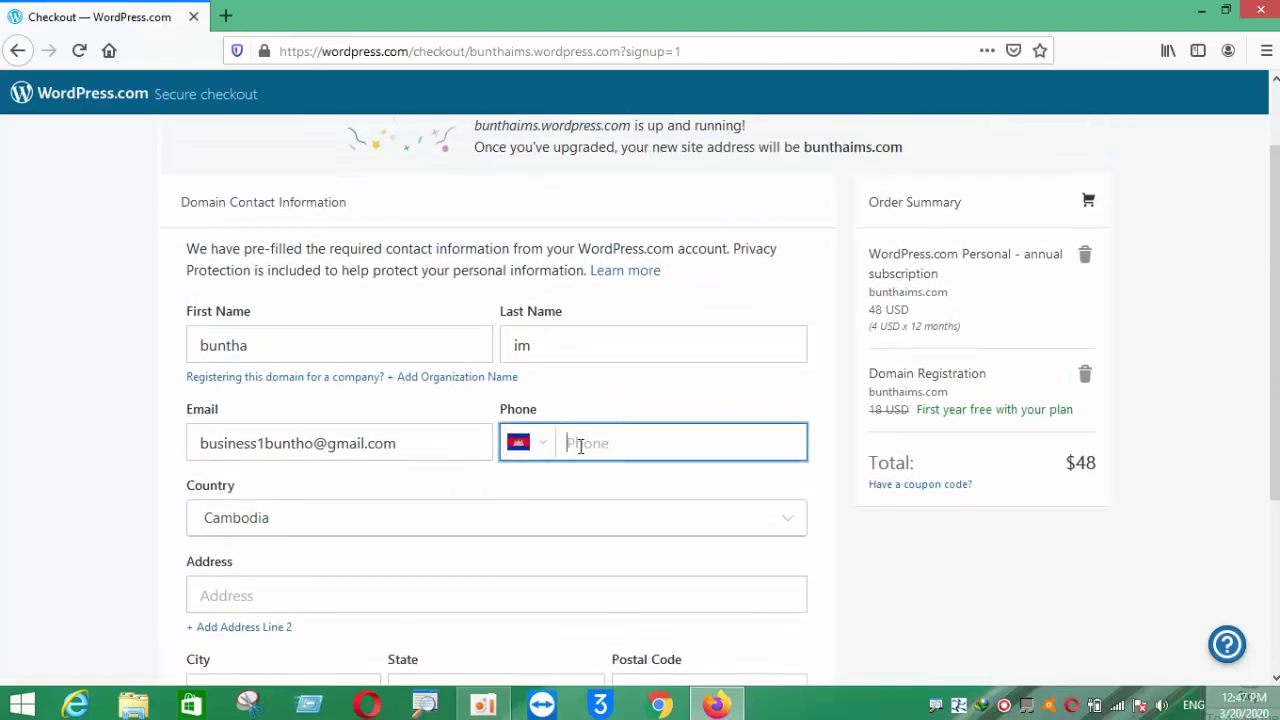
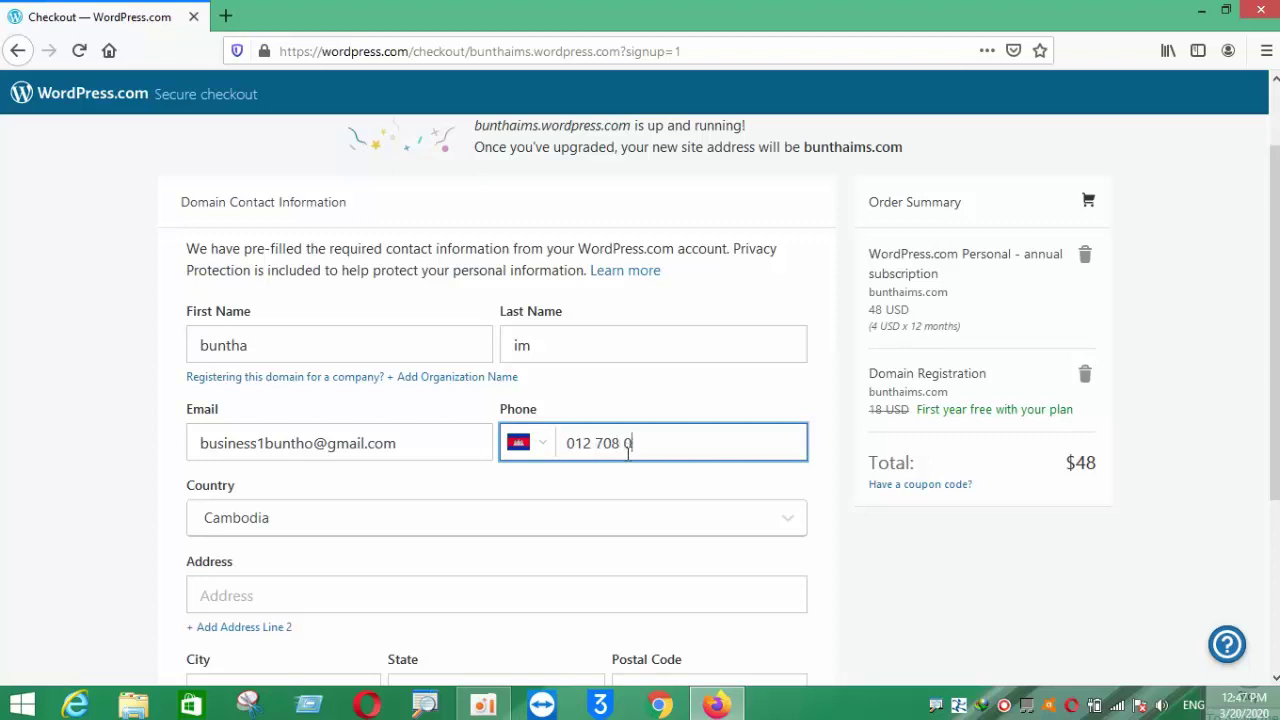
- Fill in the city, state and postal code, then submit the contact details
scroll(660, 457, "down", 2)
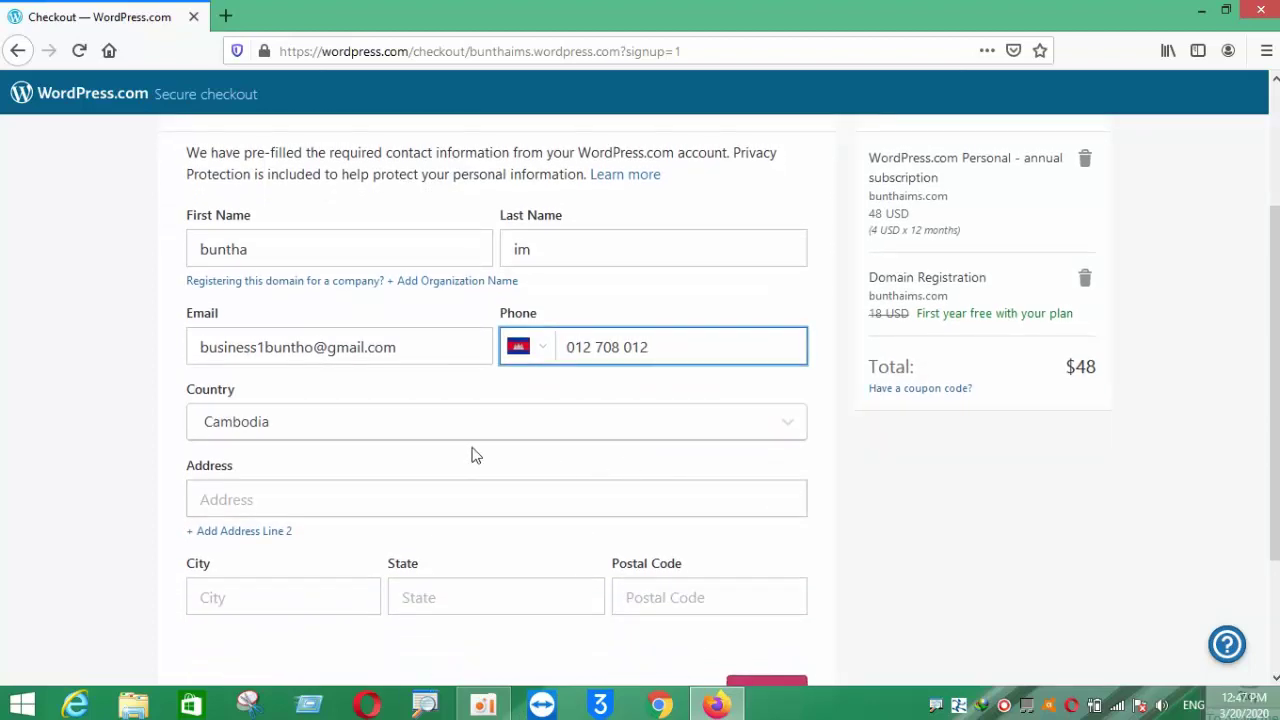
scroll(290, 450, "down", 3)
left_click(247, 433)
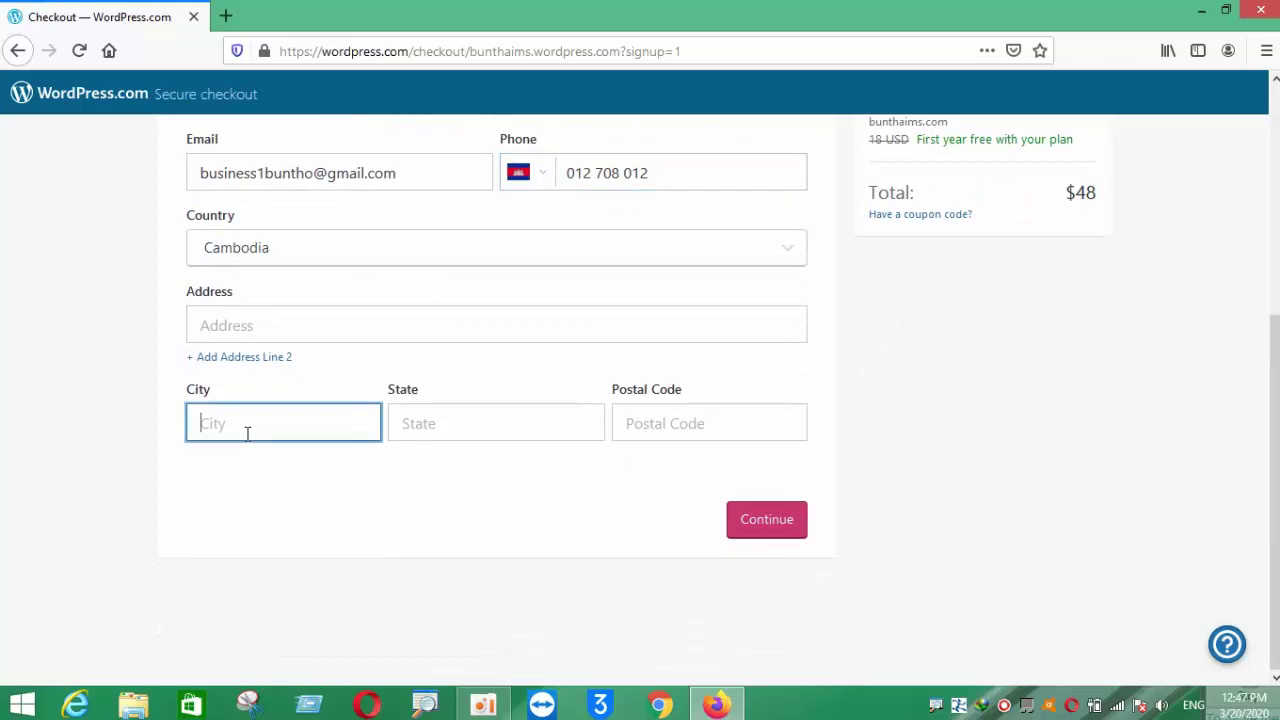
type("Phnom Penh")
left_click(435, 432)
type("Cam")
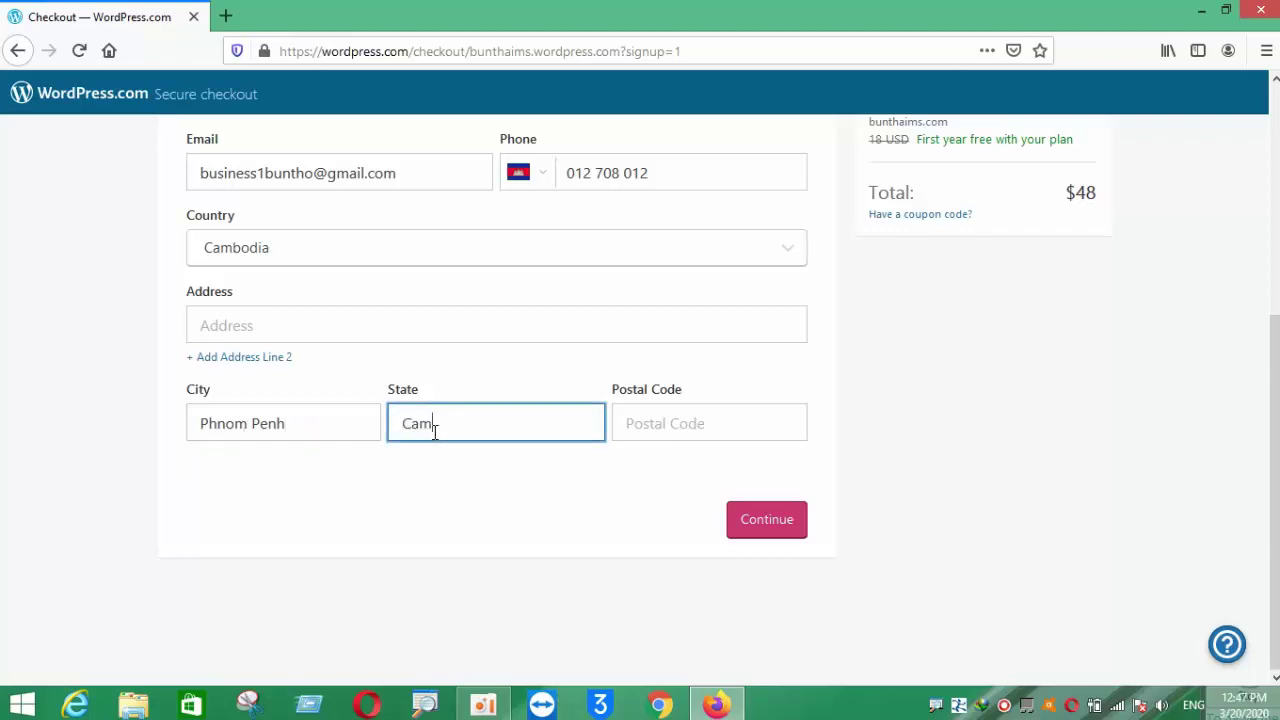
key("BackSpace")
key("BackSpace")
key("BackSpace")
key("BackSpace")
key("BackSpace")
type("Kan")
left_click(641, 430)
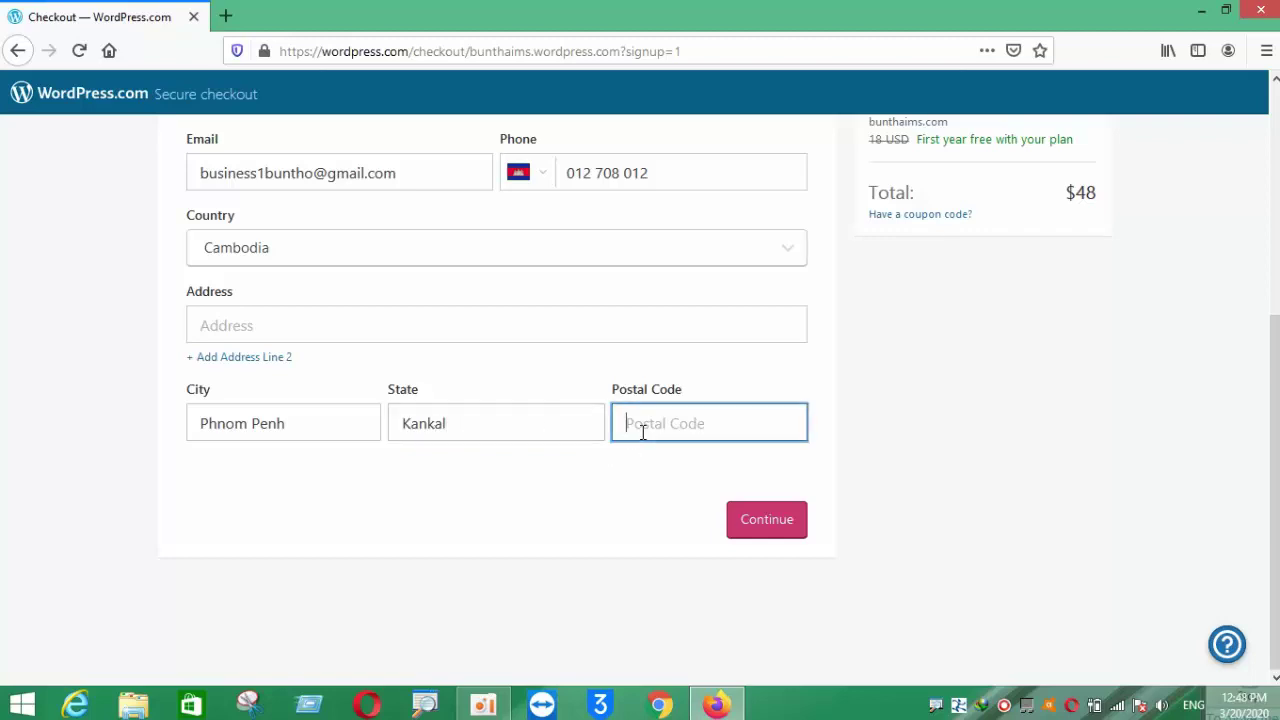
type("12000")
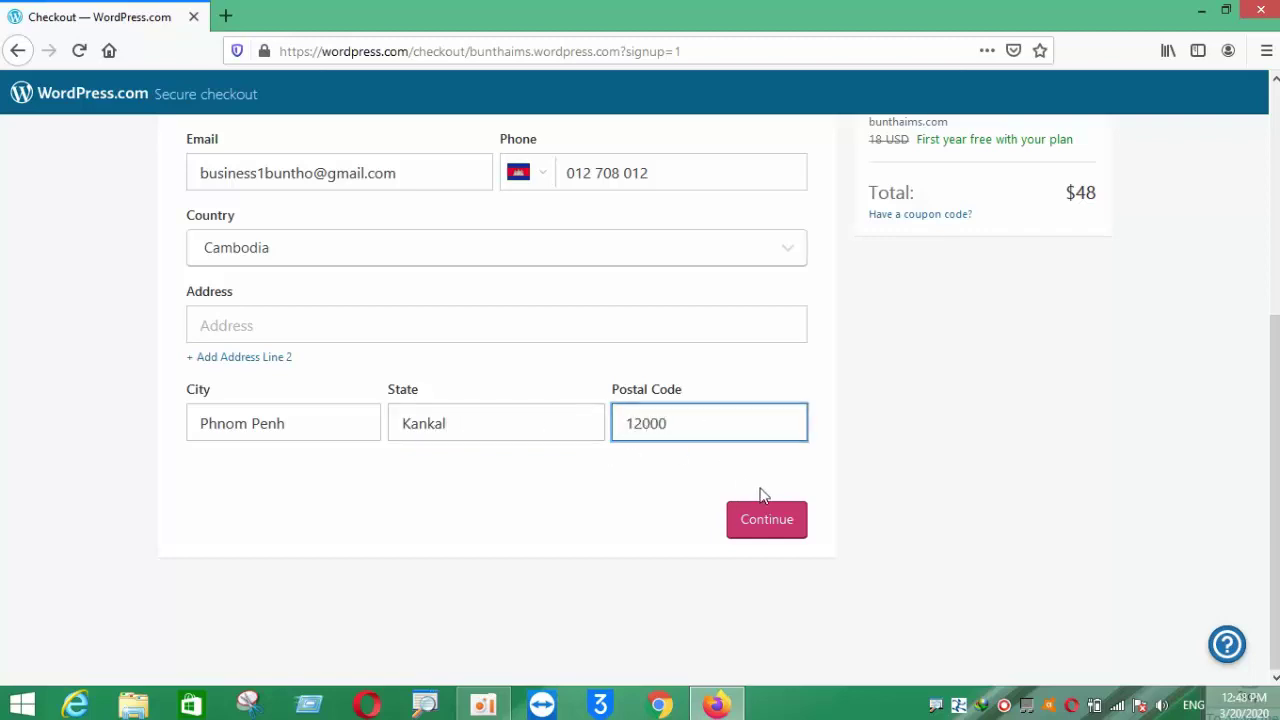
left_click(767, 522)
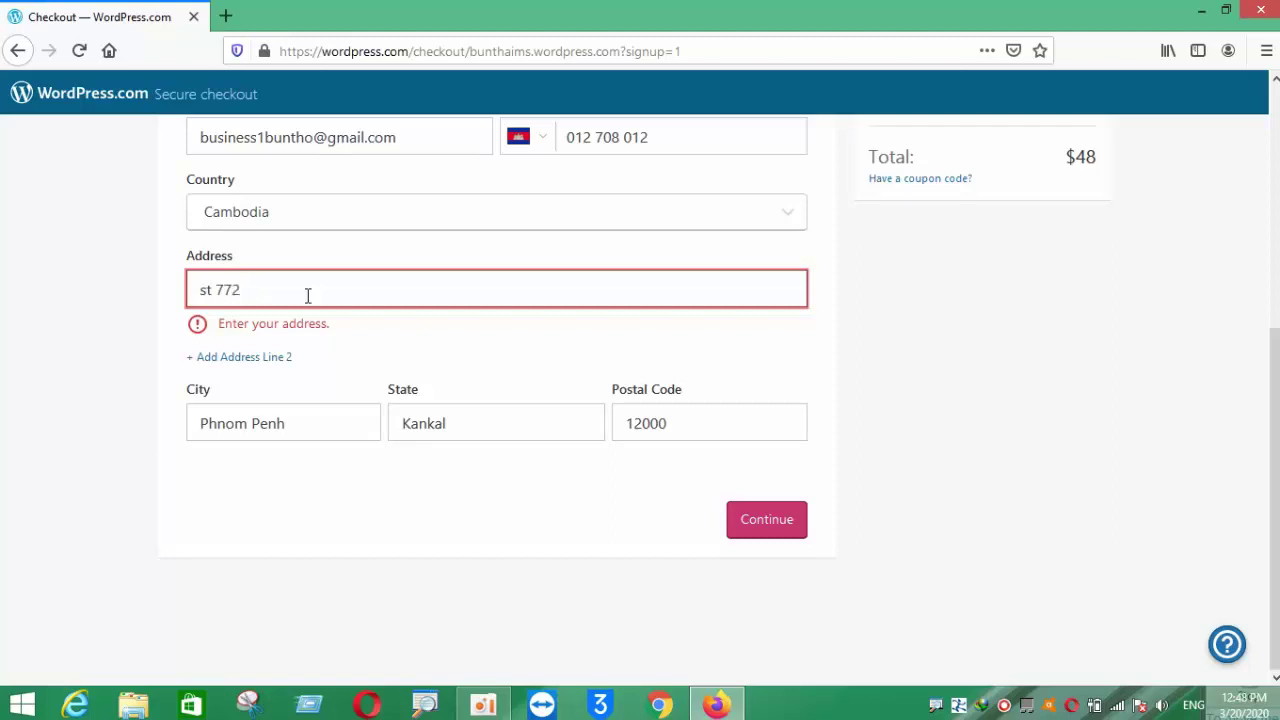
left_click(754, 522)
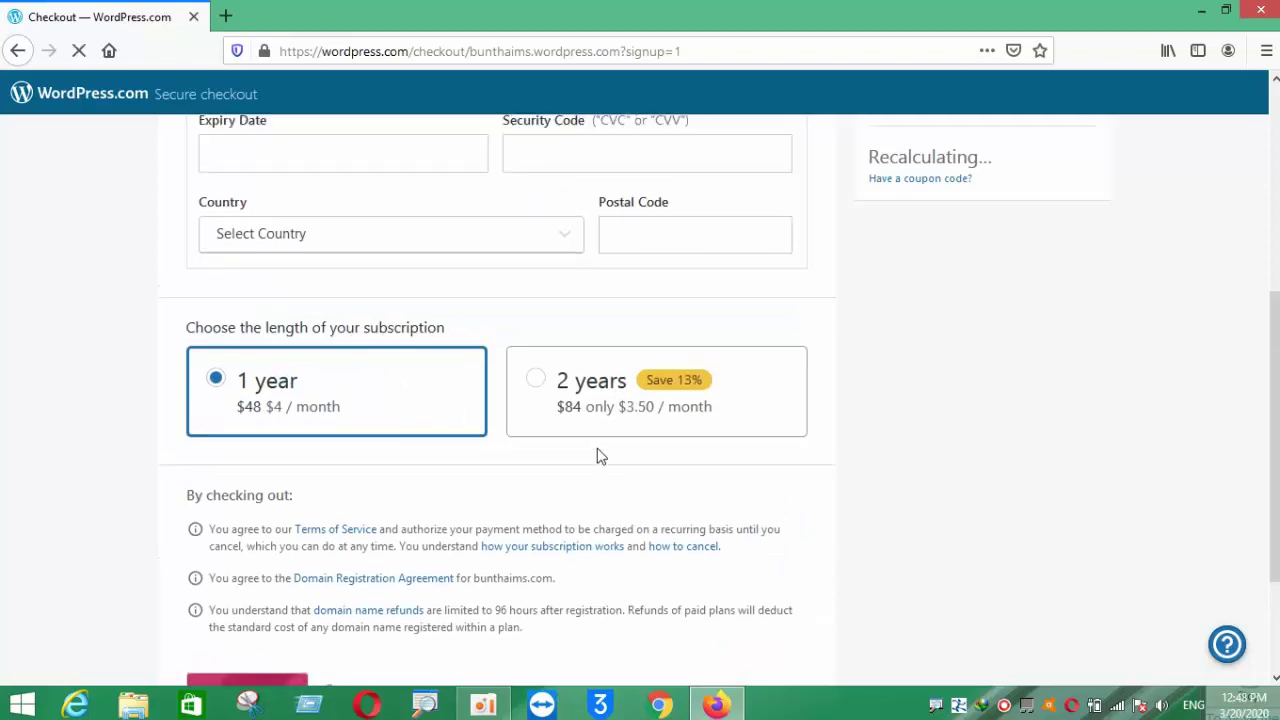
- Attempt the $48 payment, then fill in the cardholder name
scroll(450, 410, "up", 2)
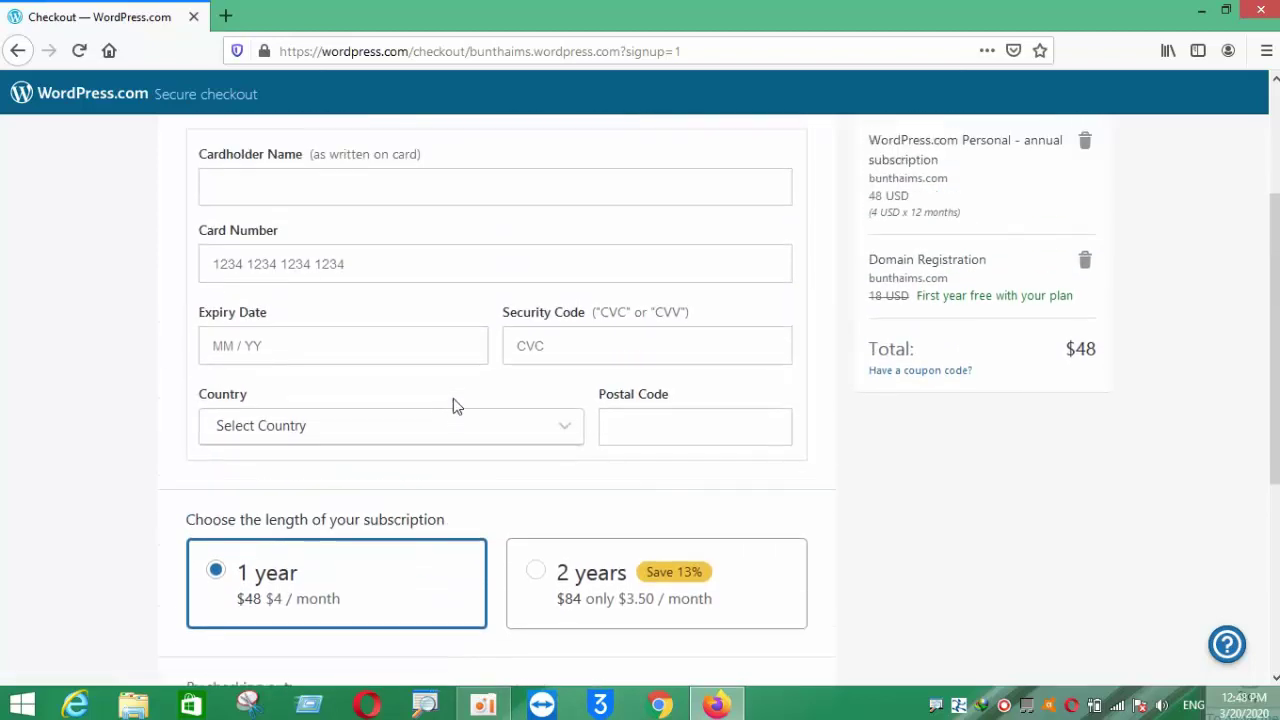
scroll(452, 405, "down", 4)
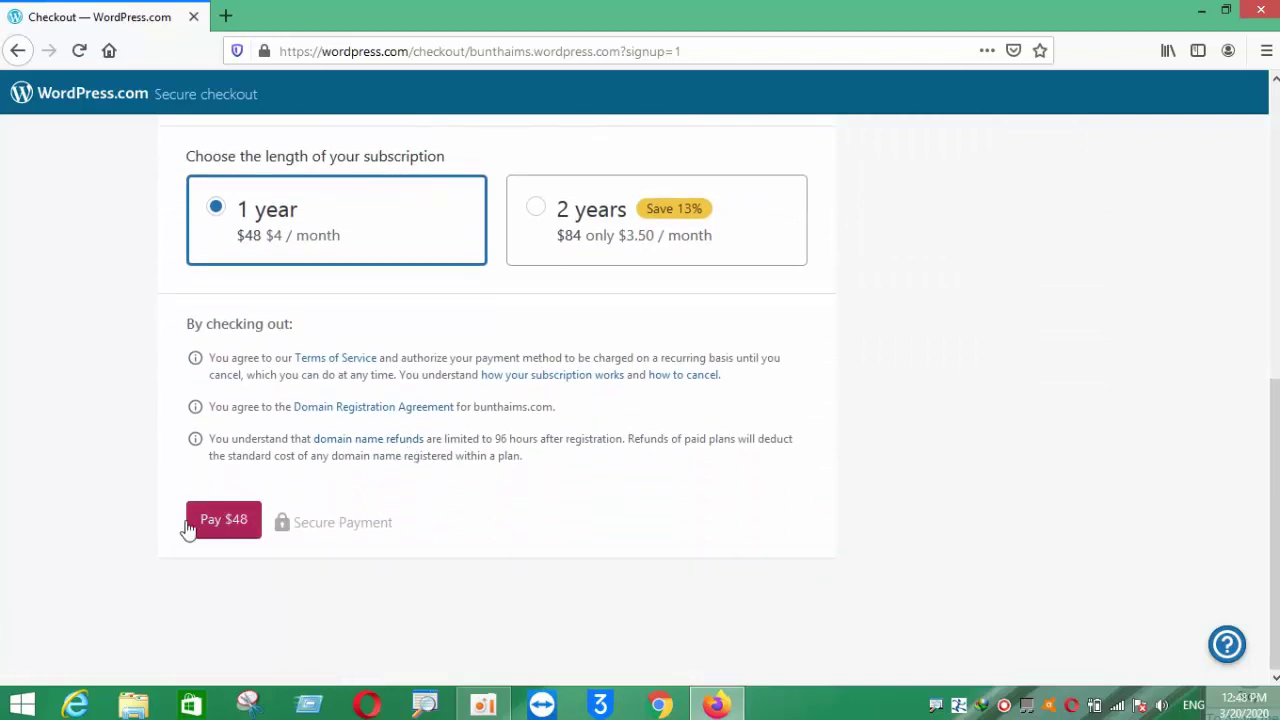
left_click(209, 520)
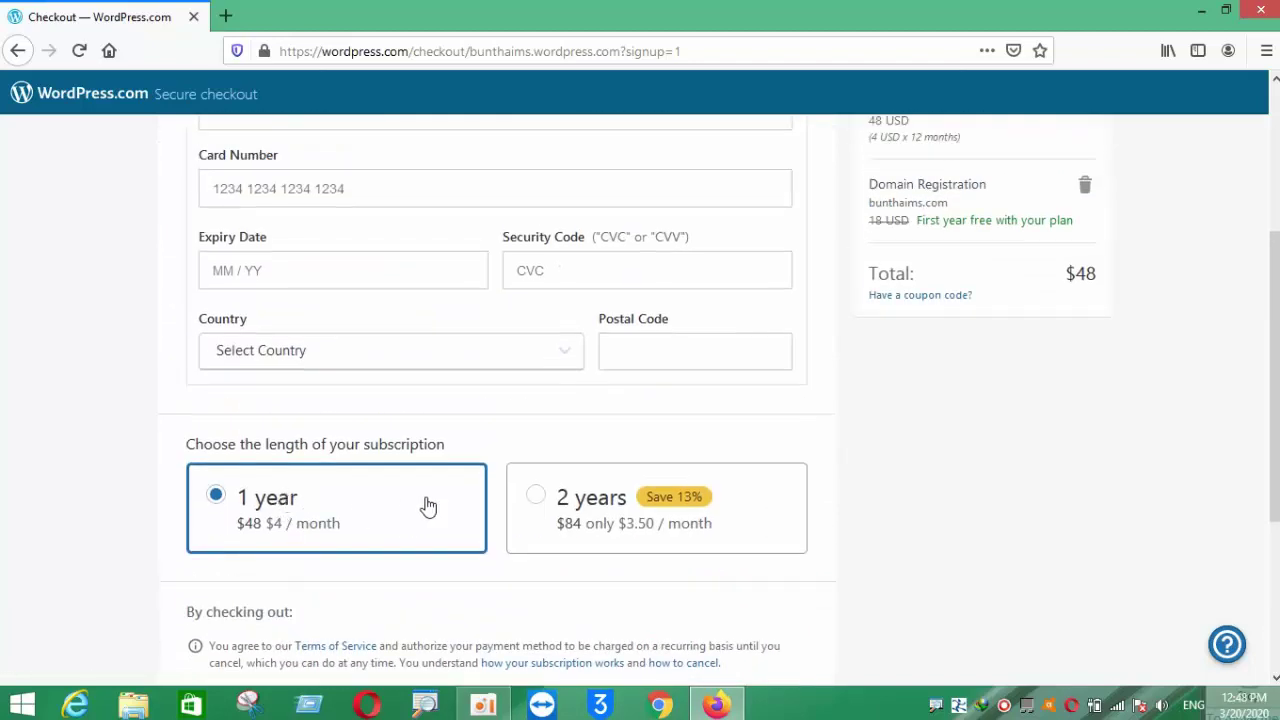
scroll(400, 460, "up", 2)
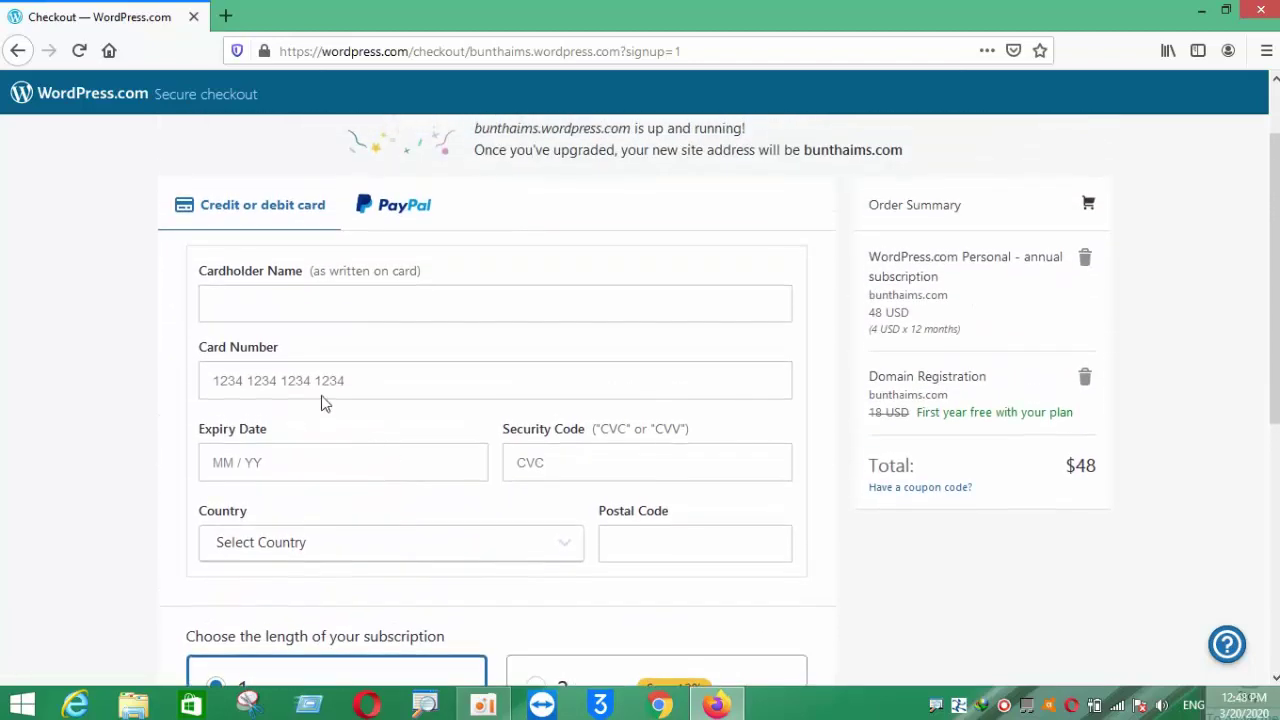
left_click(241, 306)
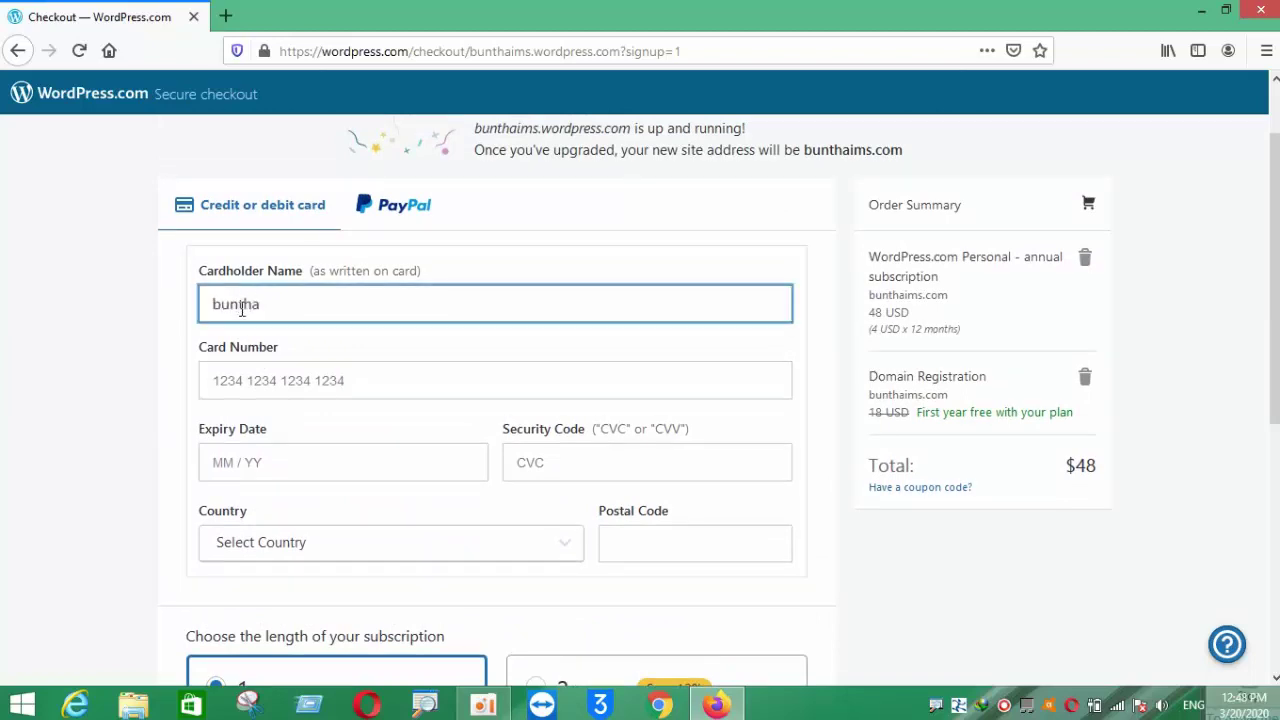
scroll(279, 313, "down", 1)
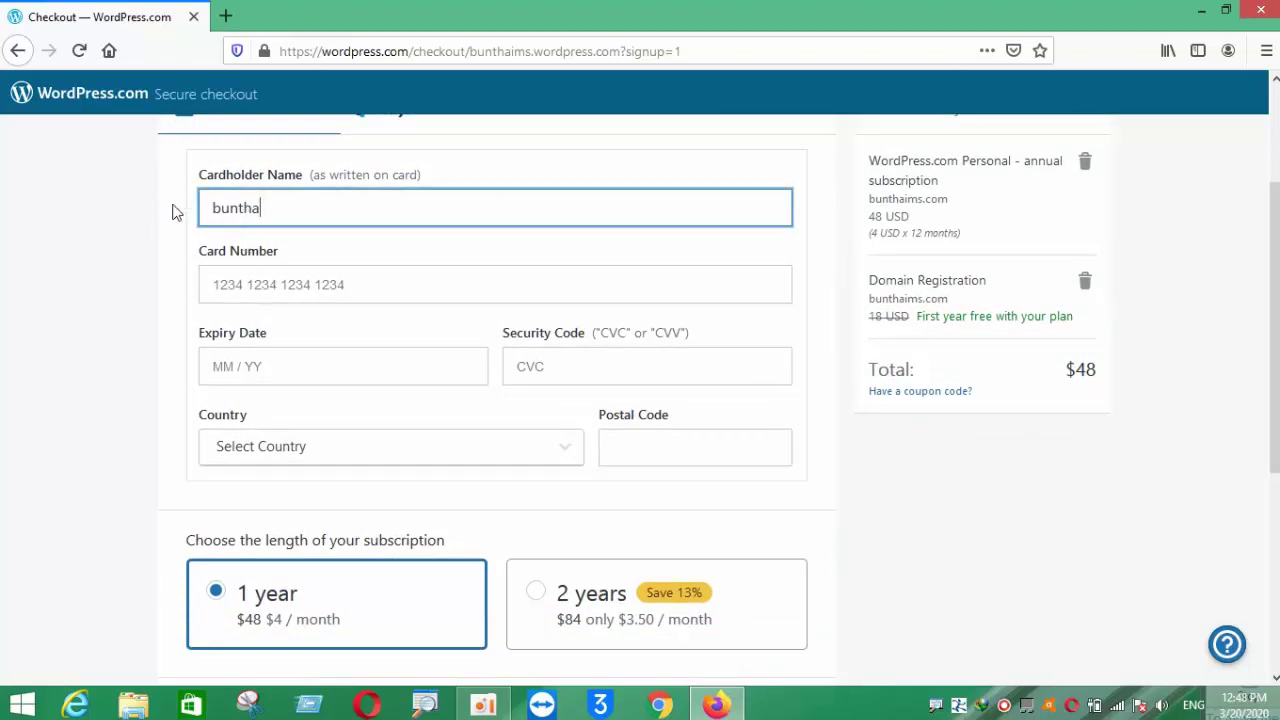
- Enter the full card number in the payment form
left_click(354, 282)
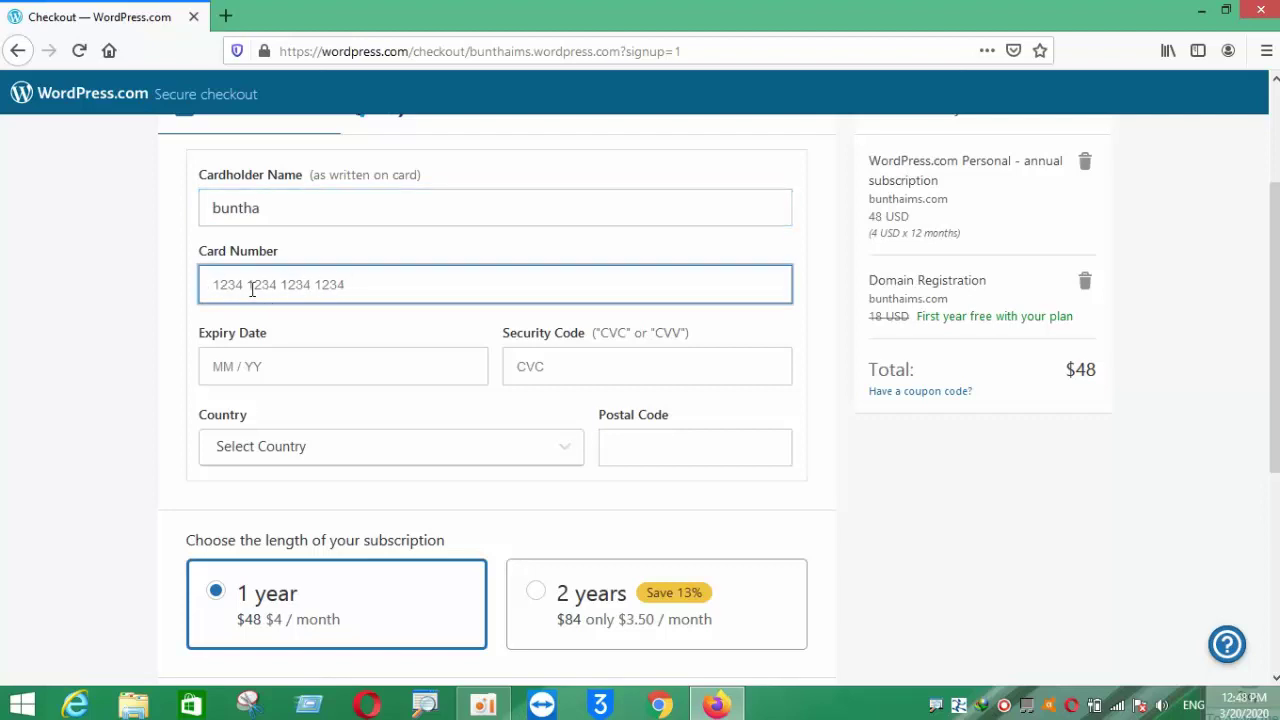
left_click(348, 341)
left_click(347, 279)
type("7")
left_click(346, 340)
left_click(346, 281)
type("7")
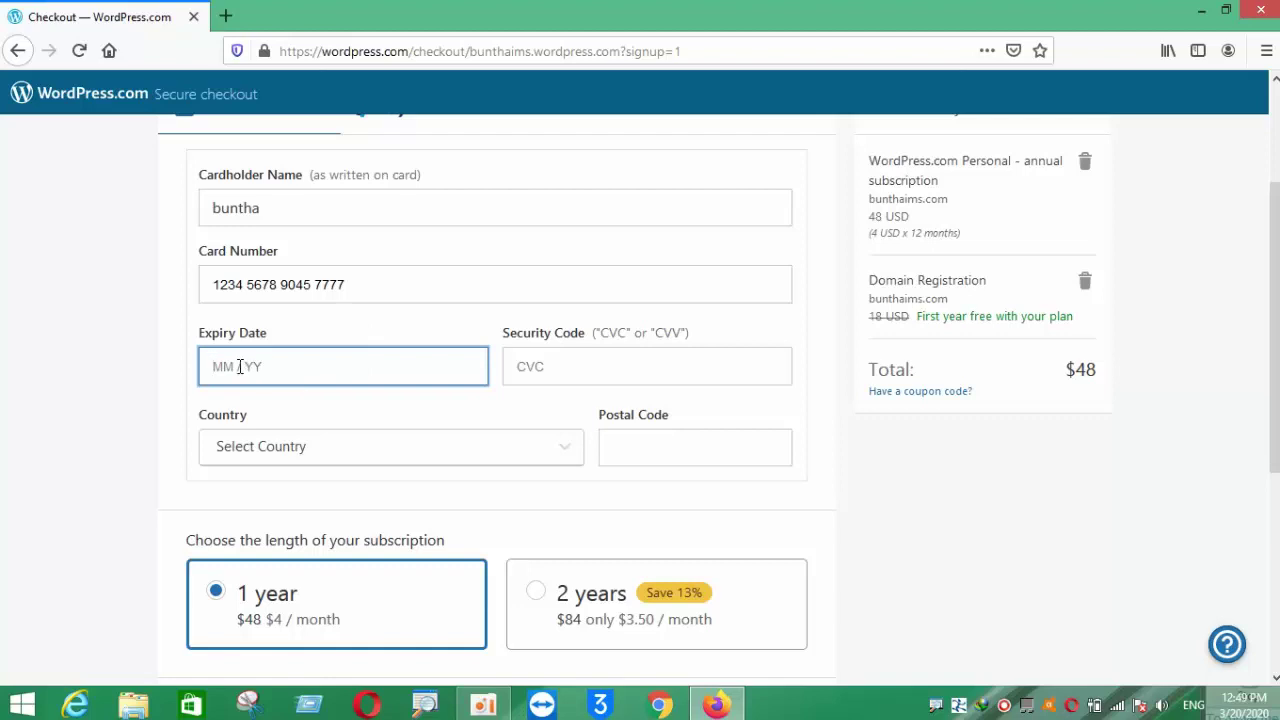
- Enter the card expiry date, removing the past year digit
type("05 / 12")
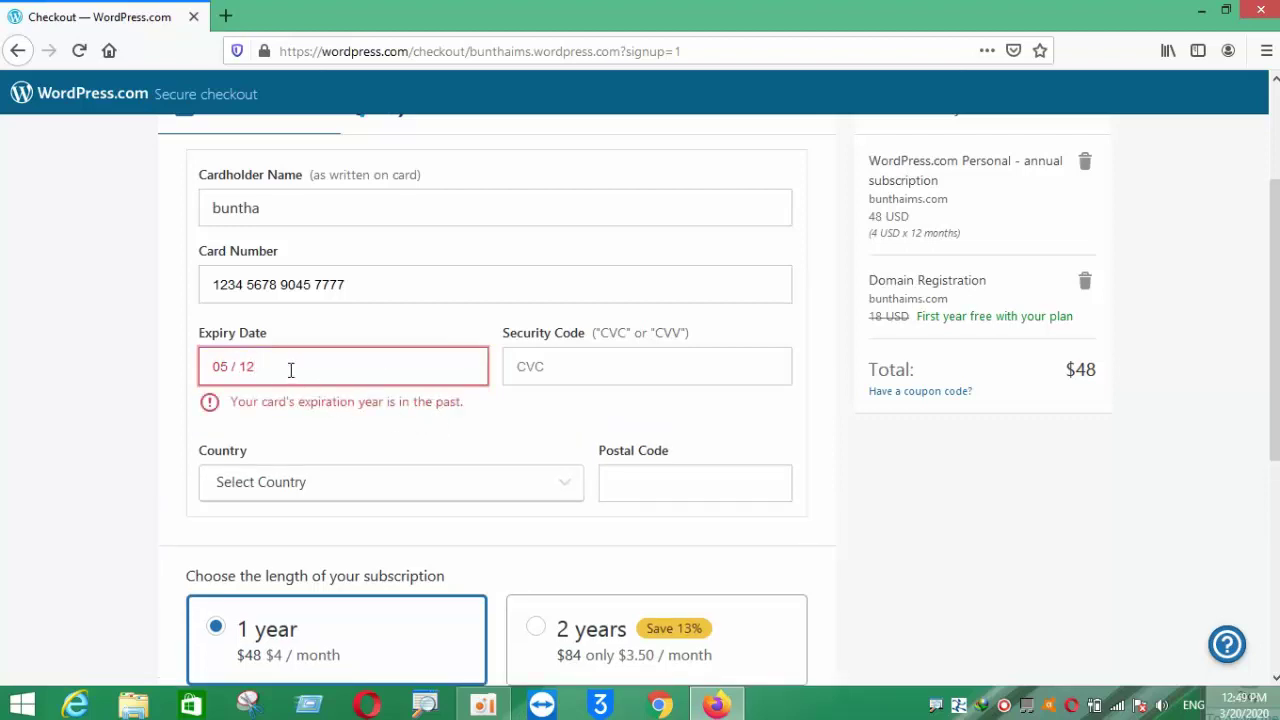
key("BackSpace")
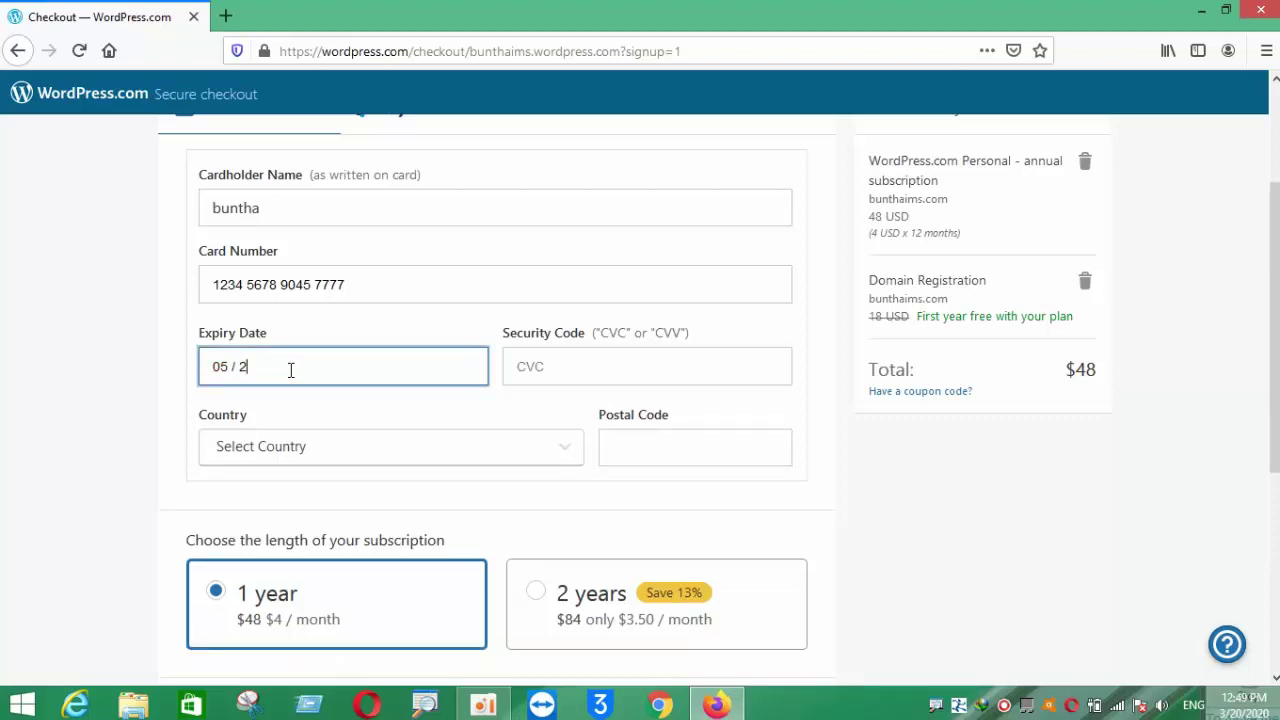
left_click(556, 372)
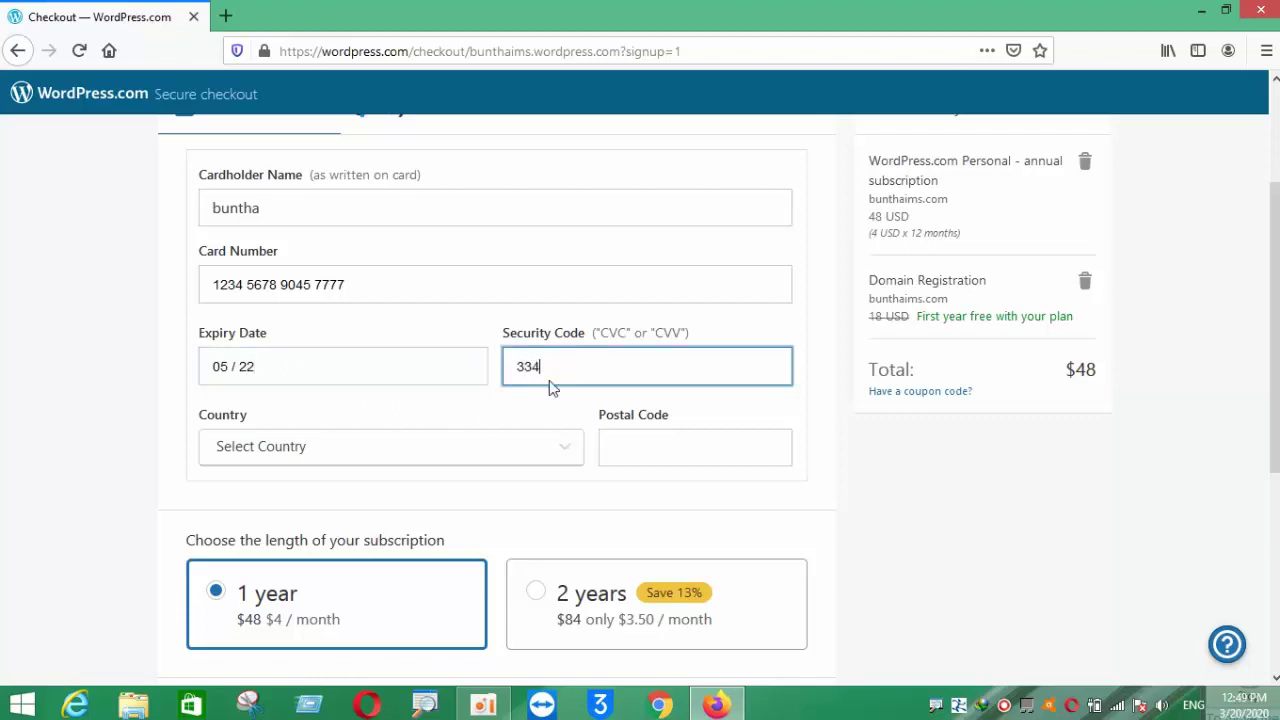
- Choose Cambodia from the payment form's Country list
left_click(369, 446)
scroll(300, 340, "down", 5)
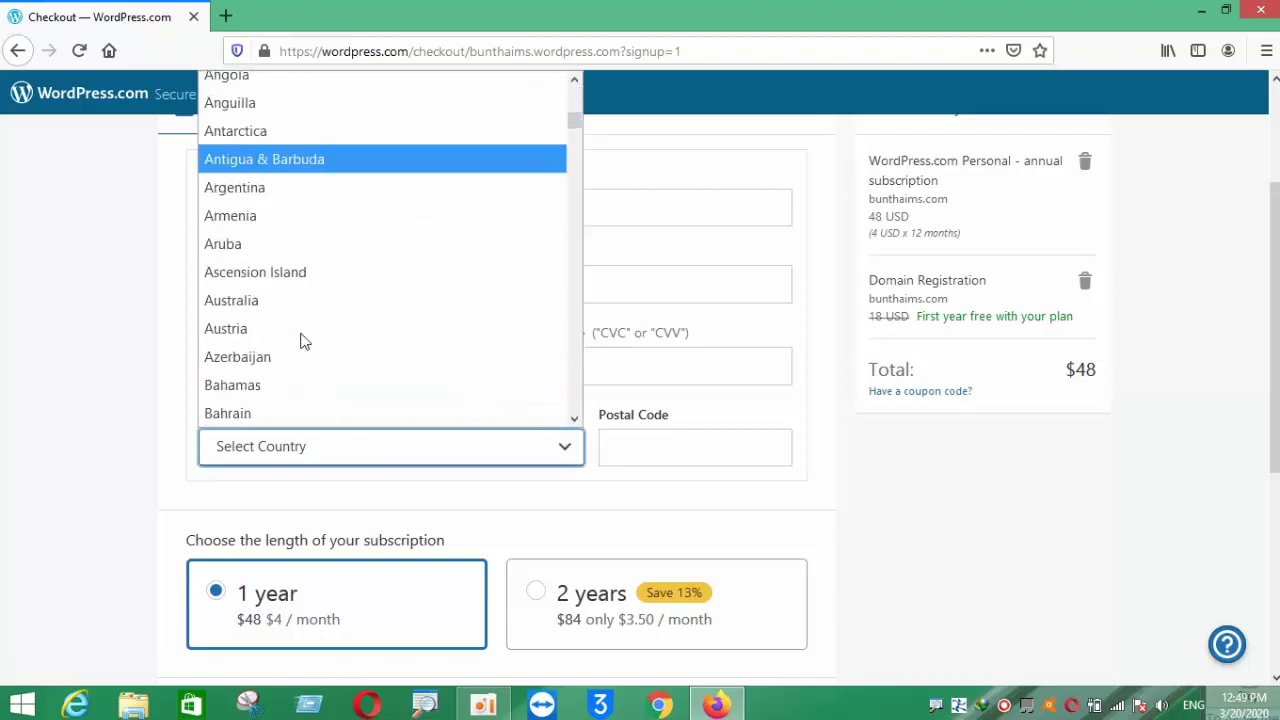
scroll(303, 341, "down", 15)
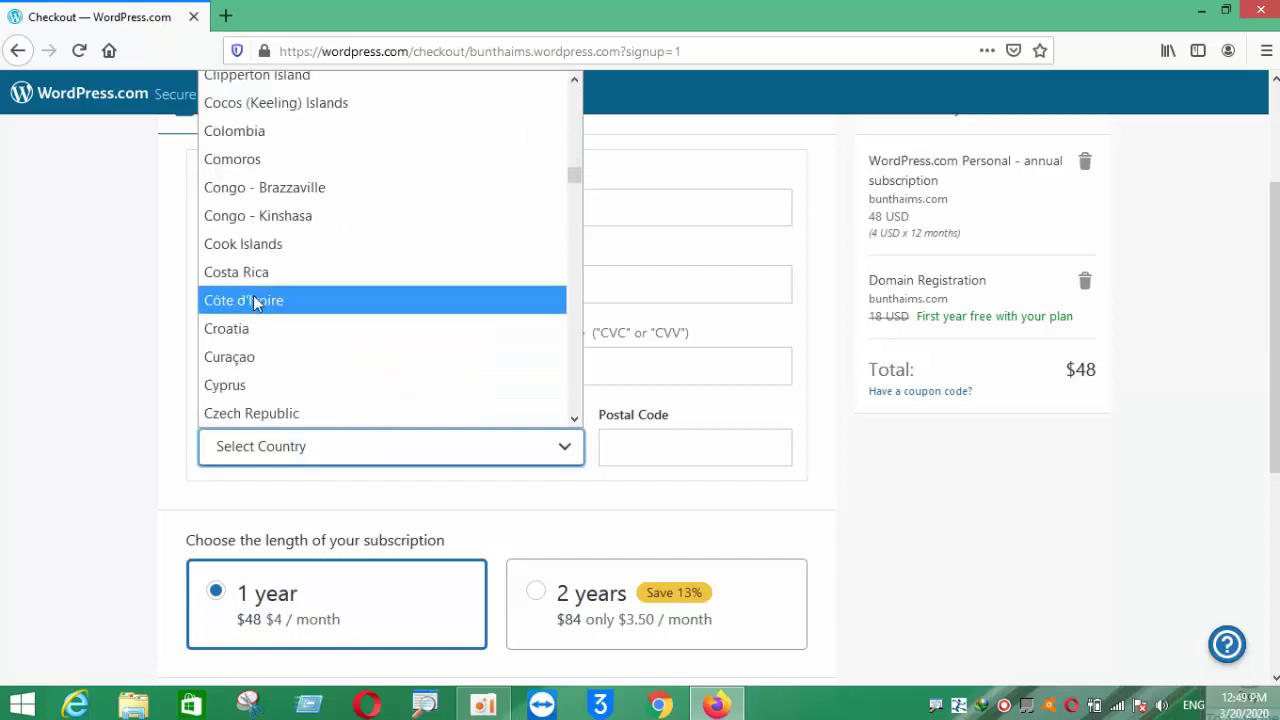
scroll(253, 295, "up", 2)
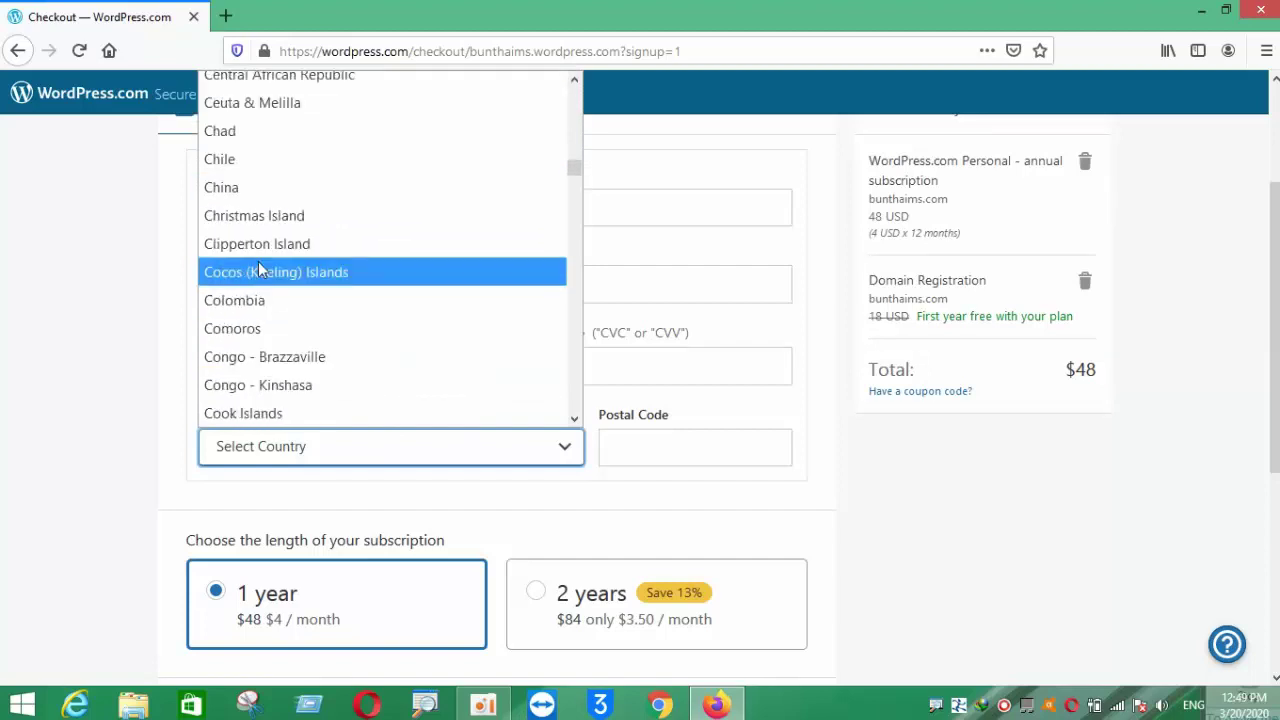
scroll(260, 270, "down", 15)
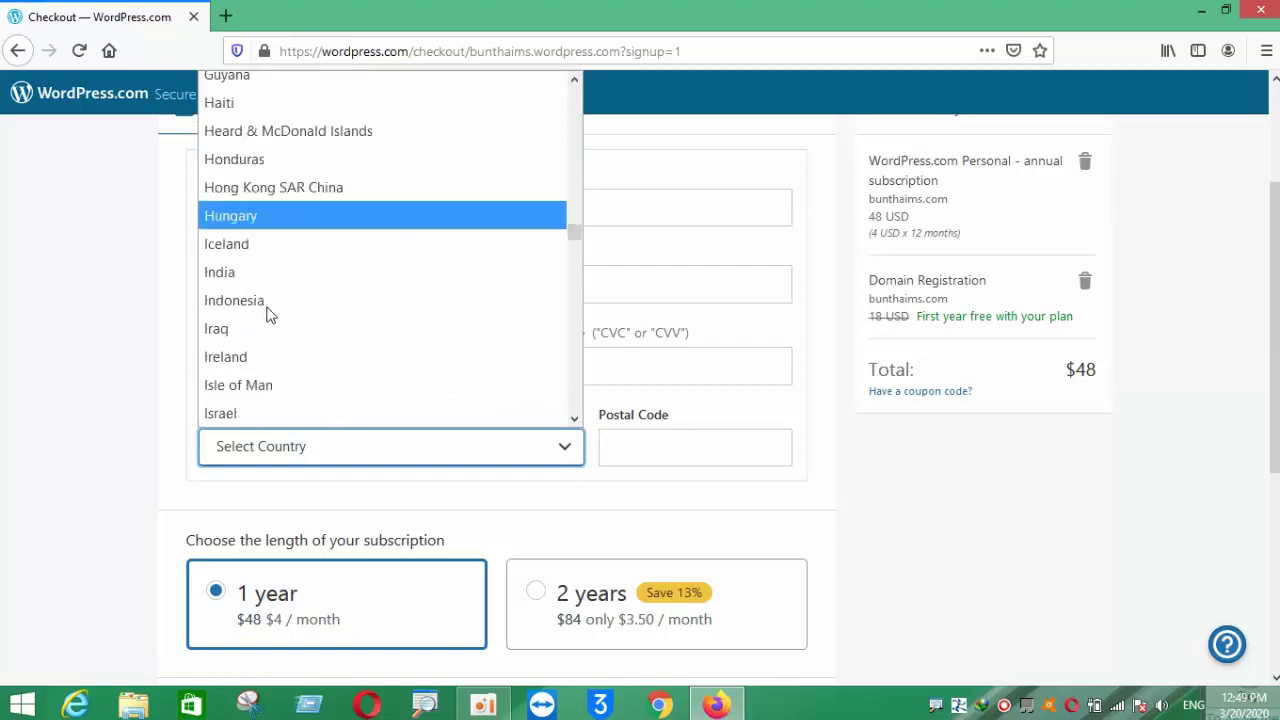
scroll(268, 314, "down", 14)
scroll(268, 314, "up", 16)
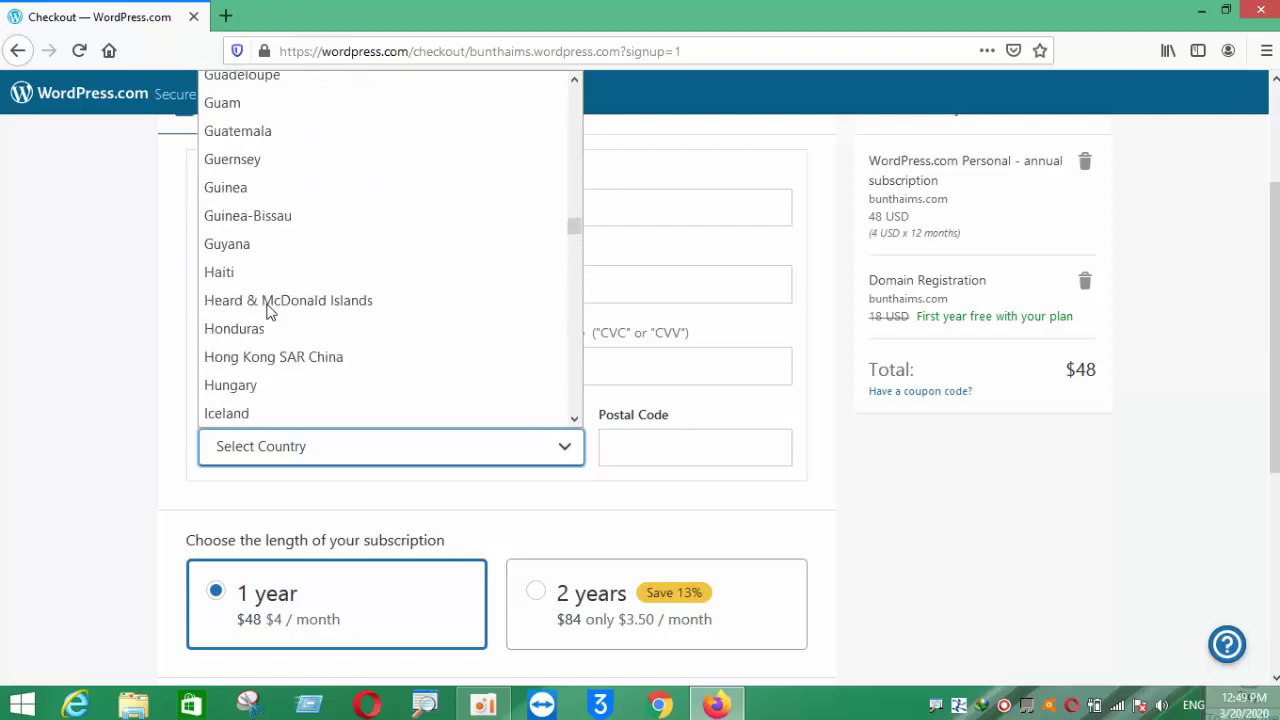
scroll(268, 310, "up", 20)
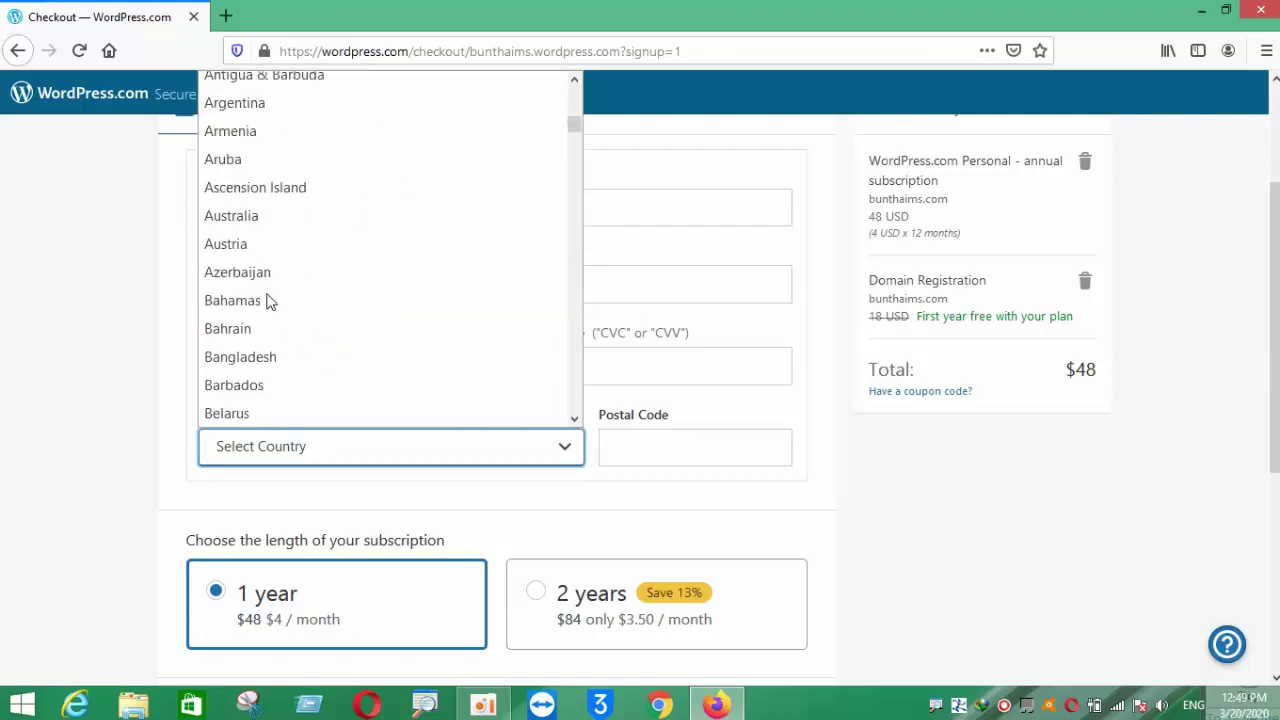
scroll(268, 302, "up", 8)
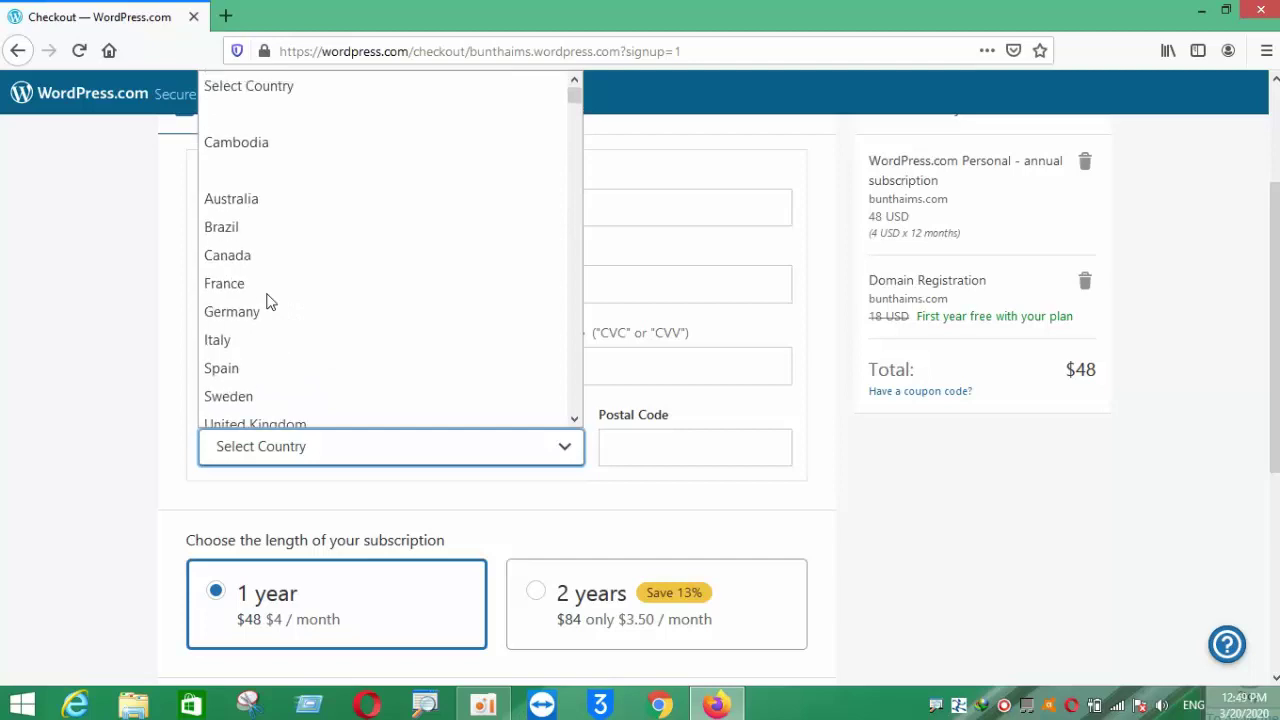
scroll(268, 302, "down", 3)
scroll(268, 302, "down", 8)
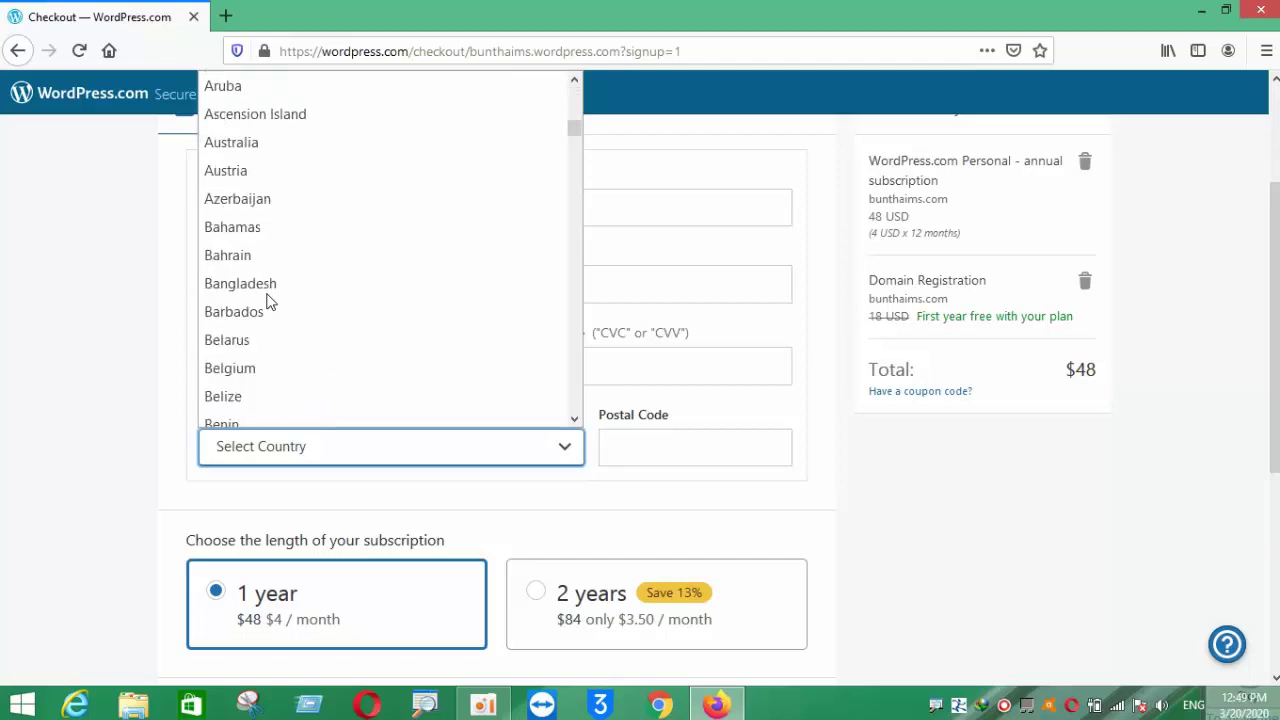
scroll(268, 305, "down", 4)
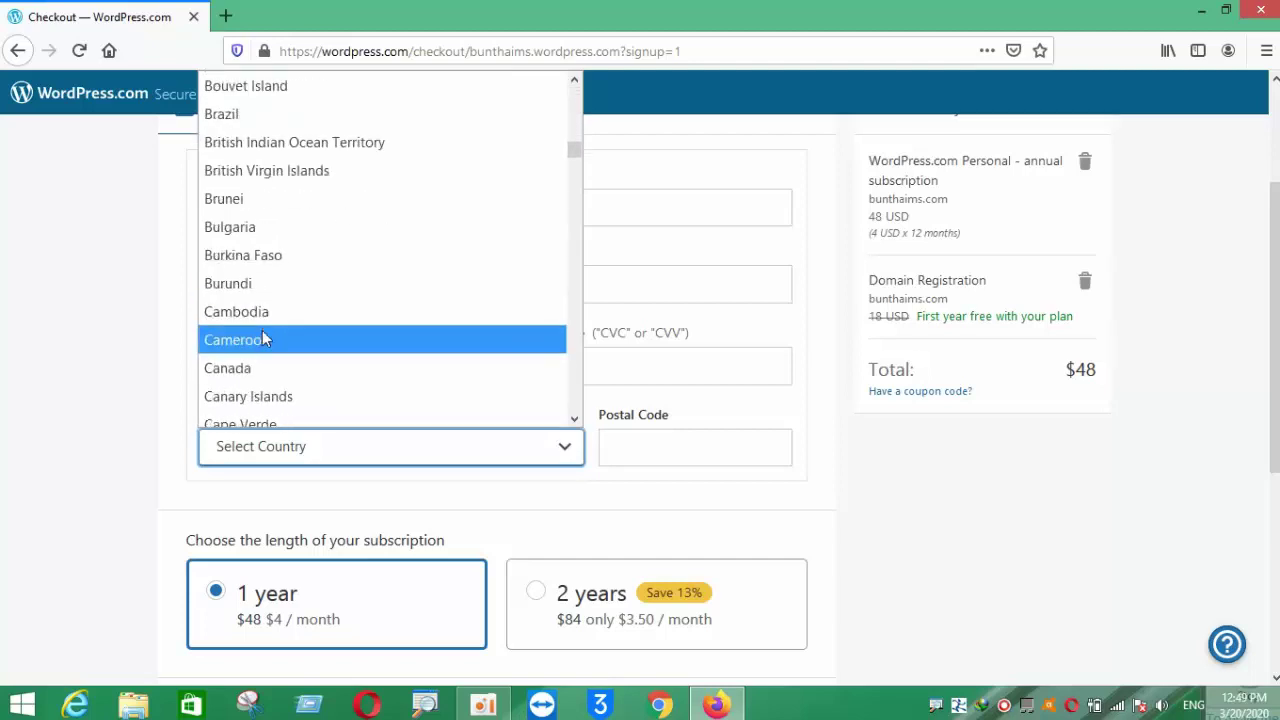
left_click(262, 318)
left_click(612, 452)
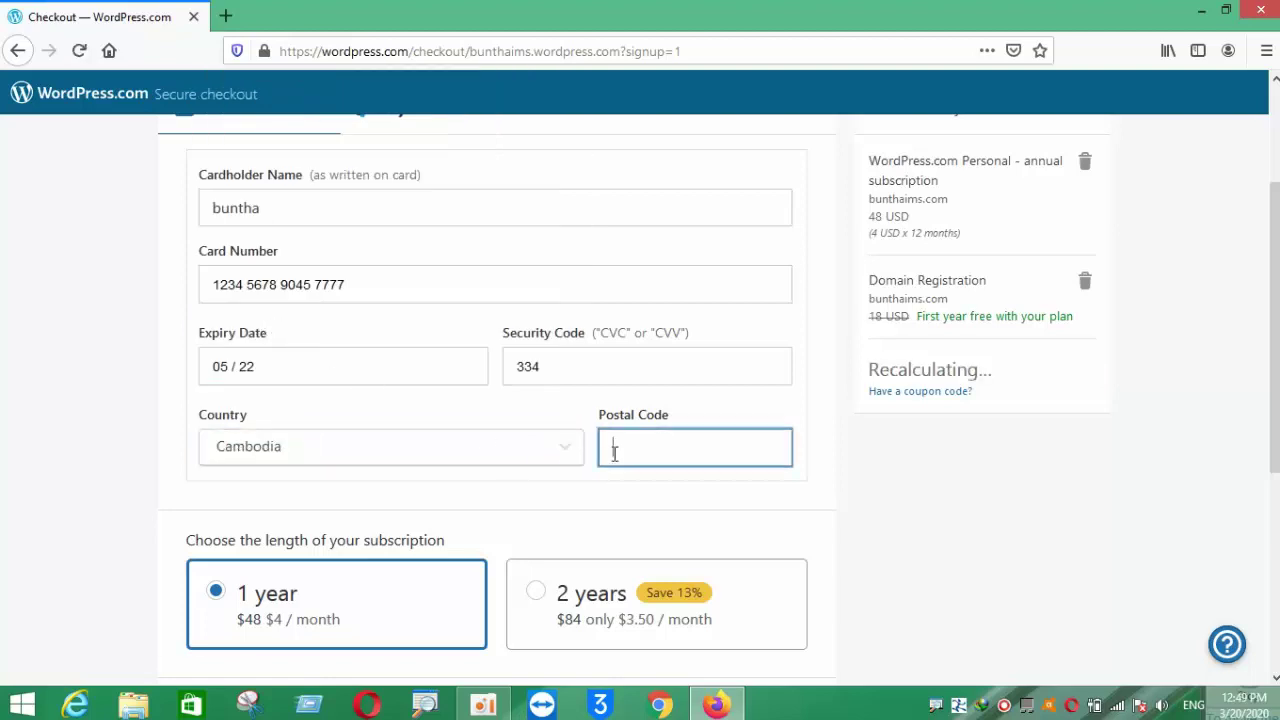
- Enter the postal code on the payment form
type("12000")
scroll(590, 462, "down", 2)
scroll(420, 320, "up", 3)
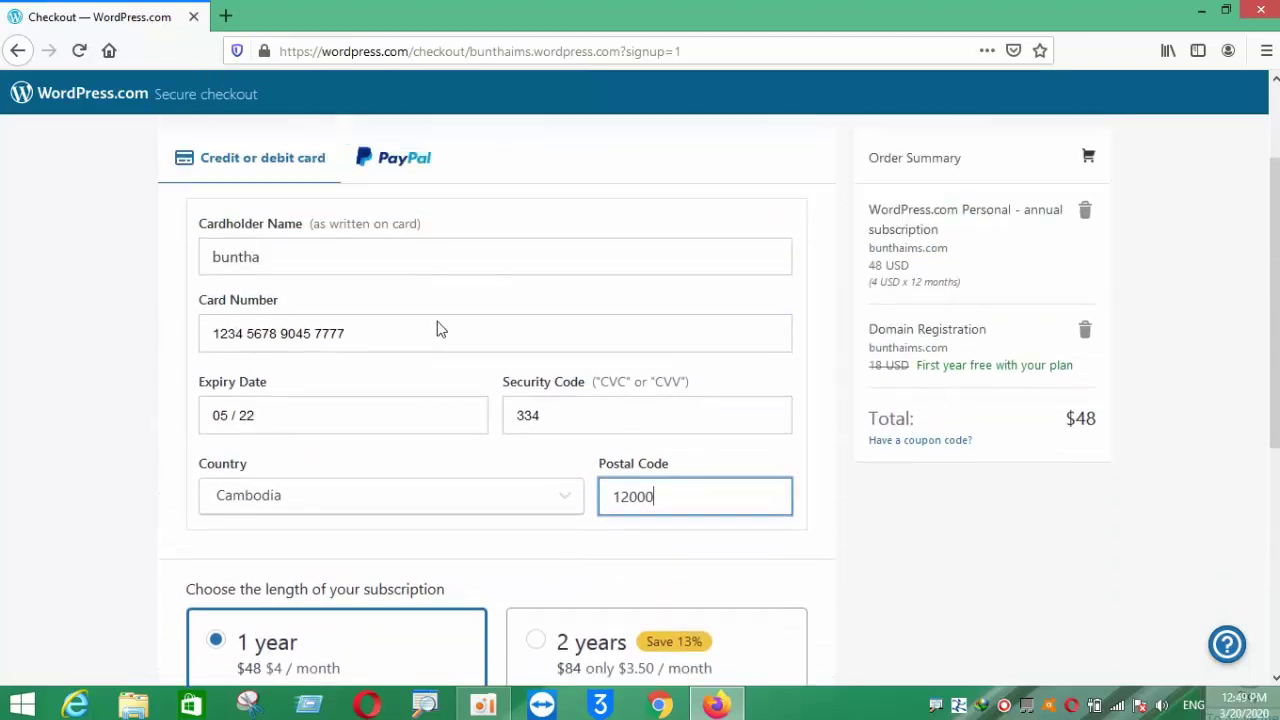
scroll(414, 314, "down", 5)
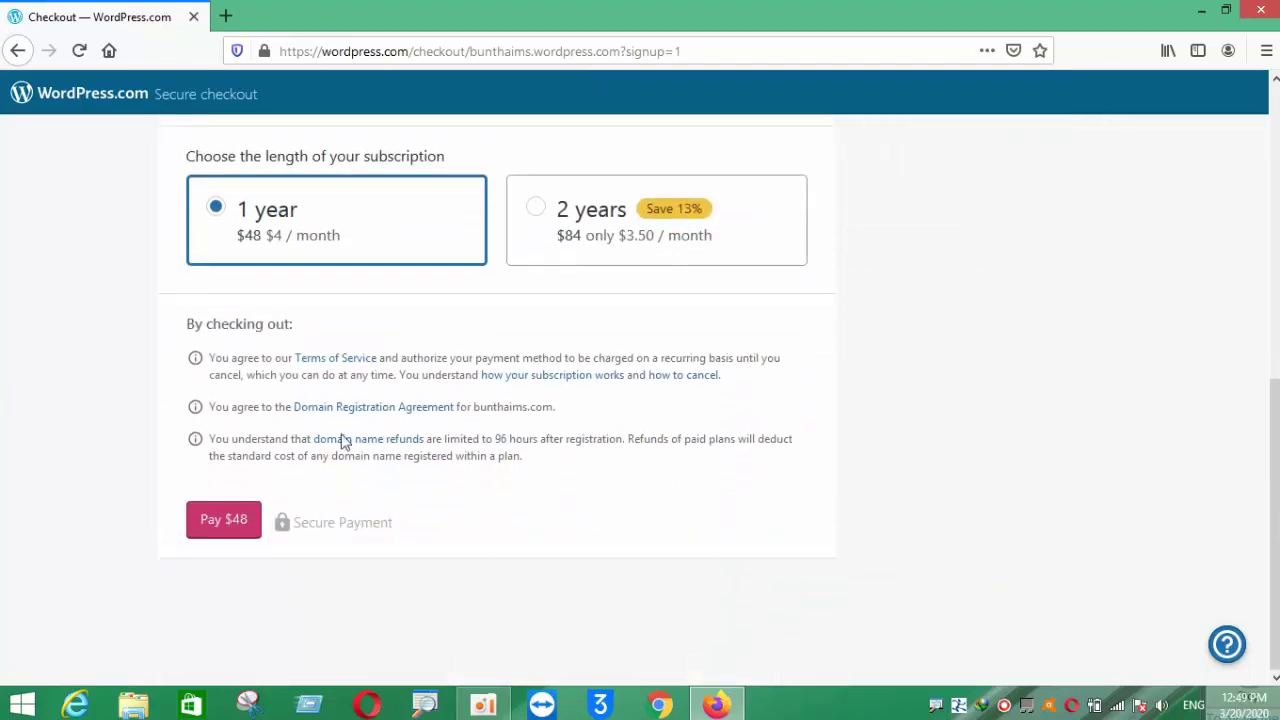
left_click_drag(236, 243, 409, 271)
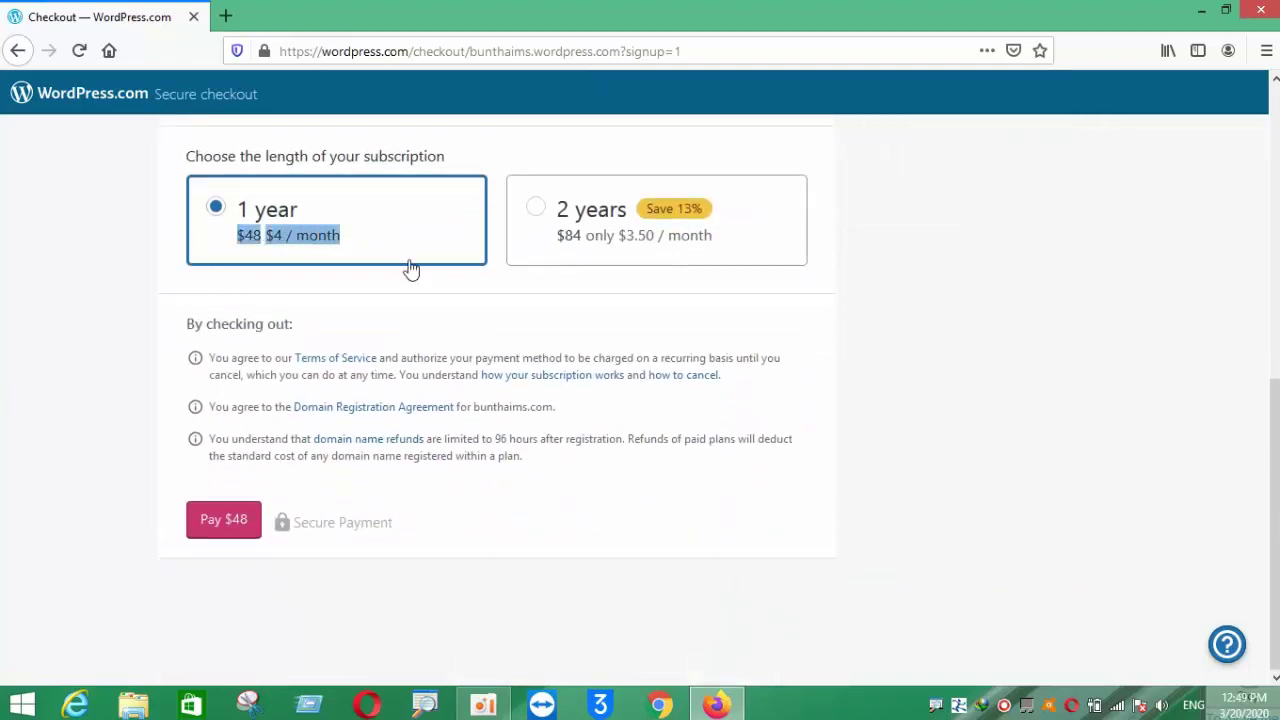
scroll(427, 305, "up", 2)
left_click(386, 394)
scroll(371, 383, "up", 3)
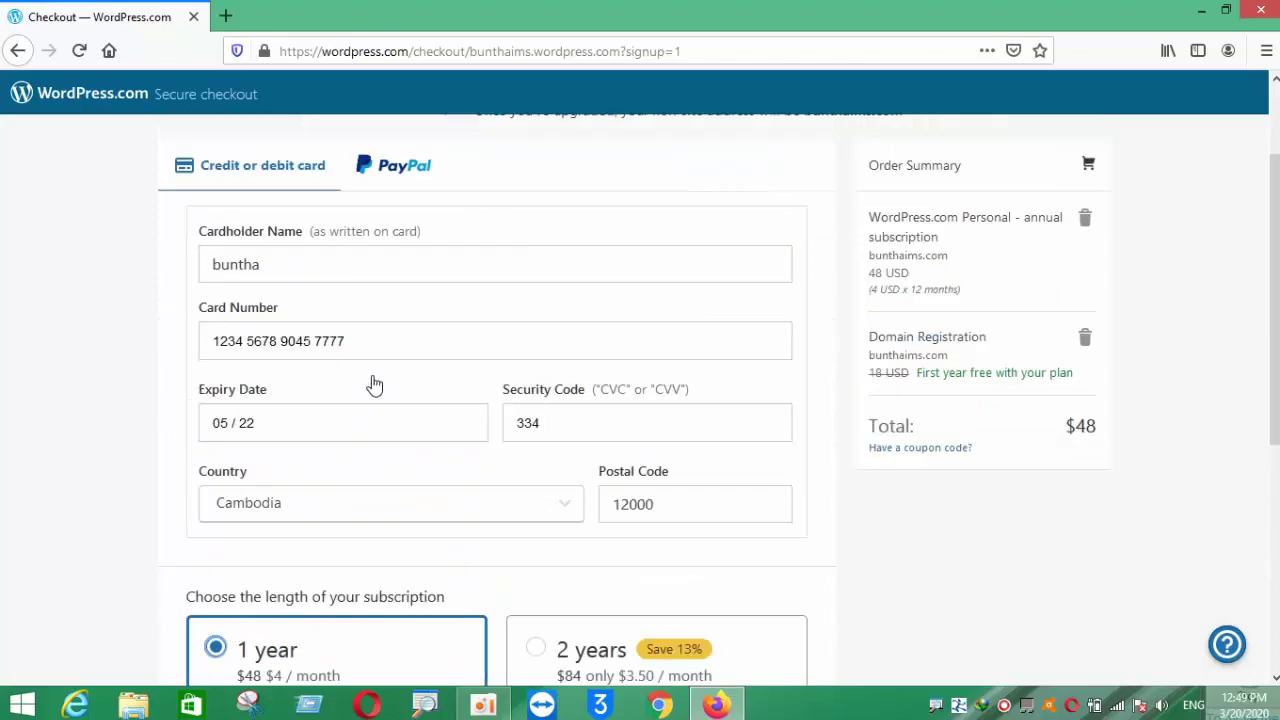
scroll(373, 376, "down", 3)
scroll(371, 386, "up", 3)
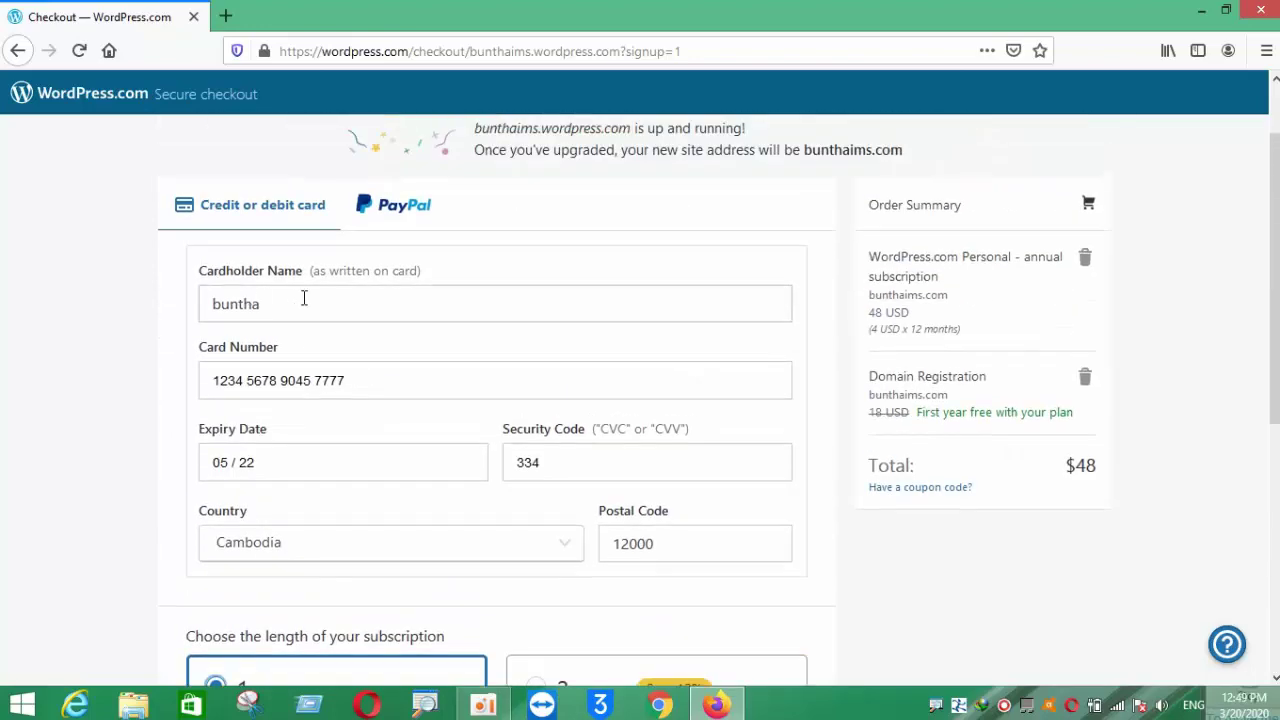
scroll(531, 346, "down", 4)
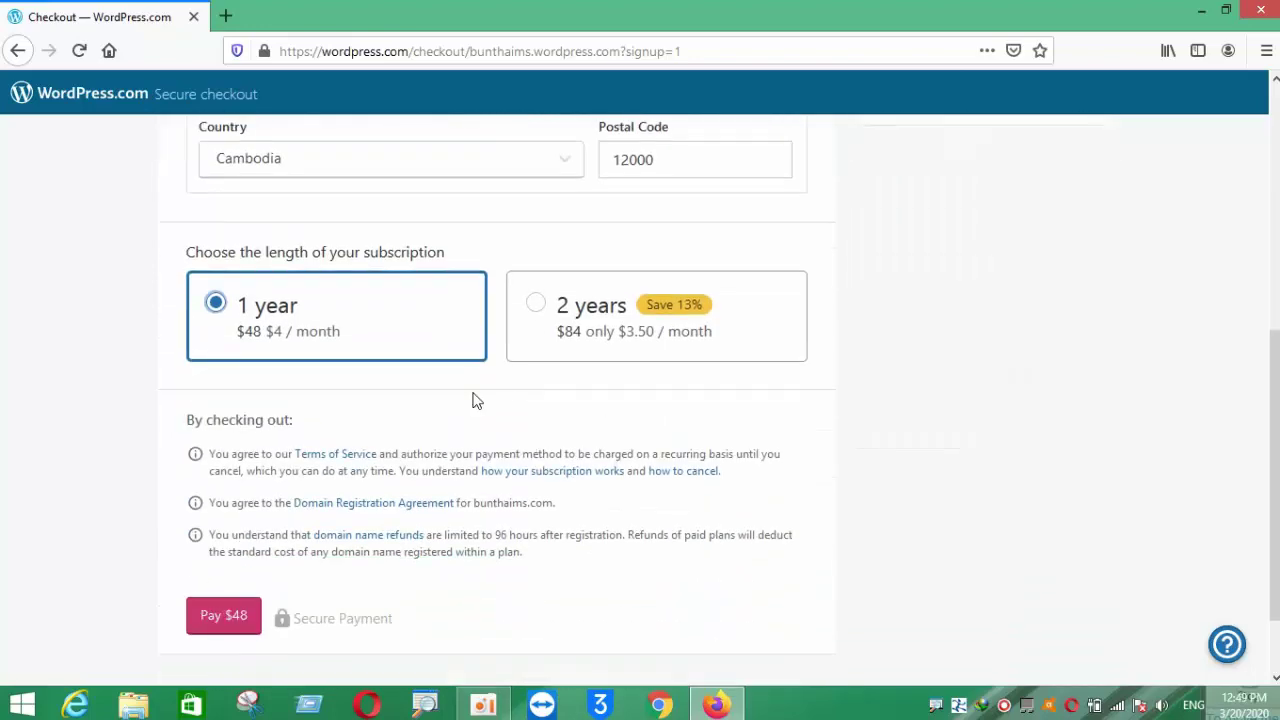
scroll(477, 400, "up", 3)
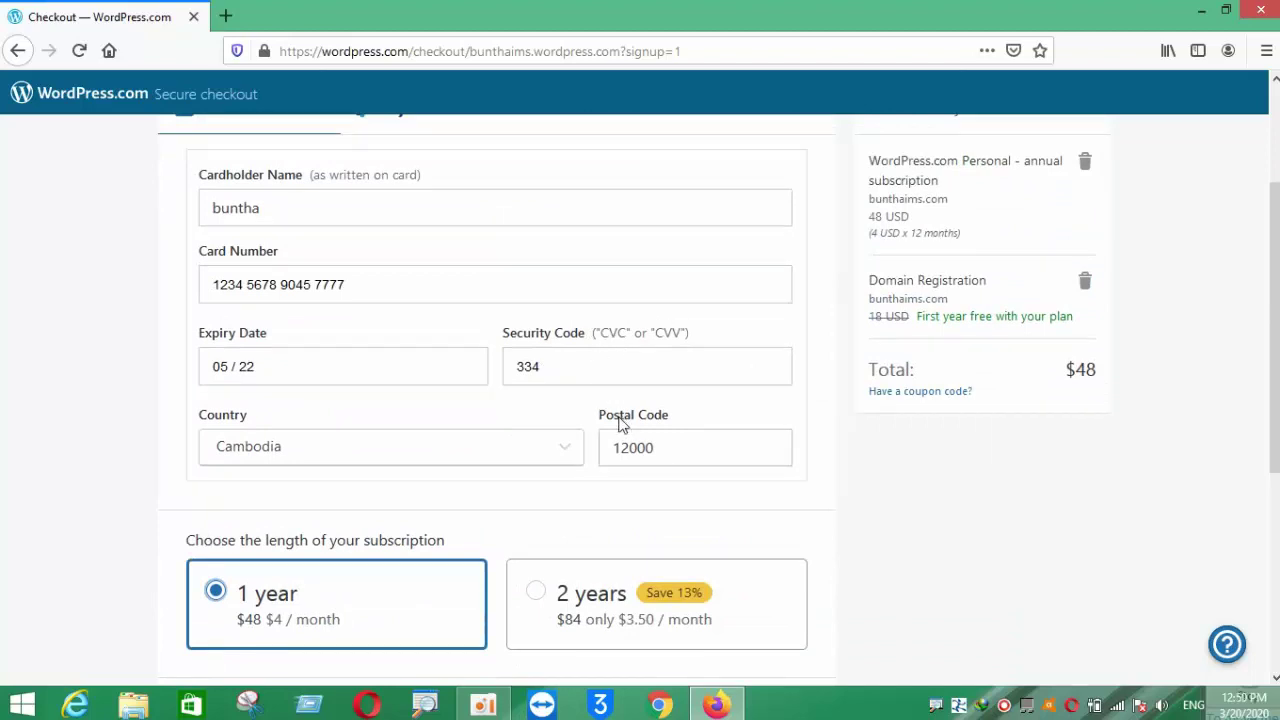
scroll(560, 360, "down", 4)
- Try the 2-year subscription, then return to the 1-year $48 option
left_click(522, 214)
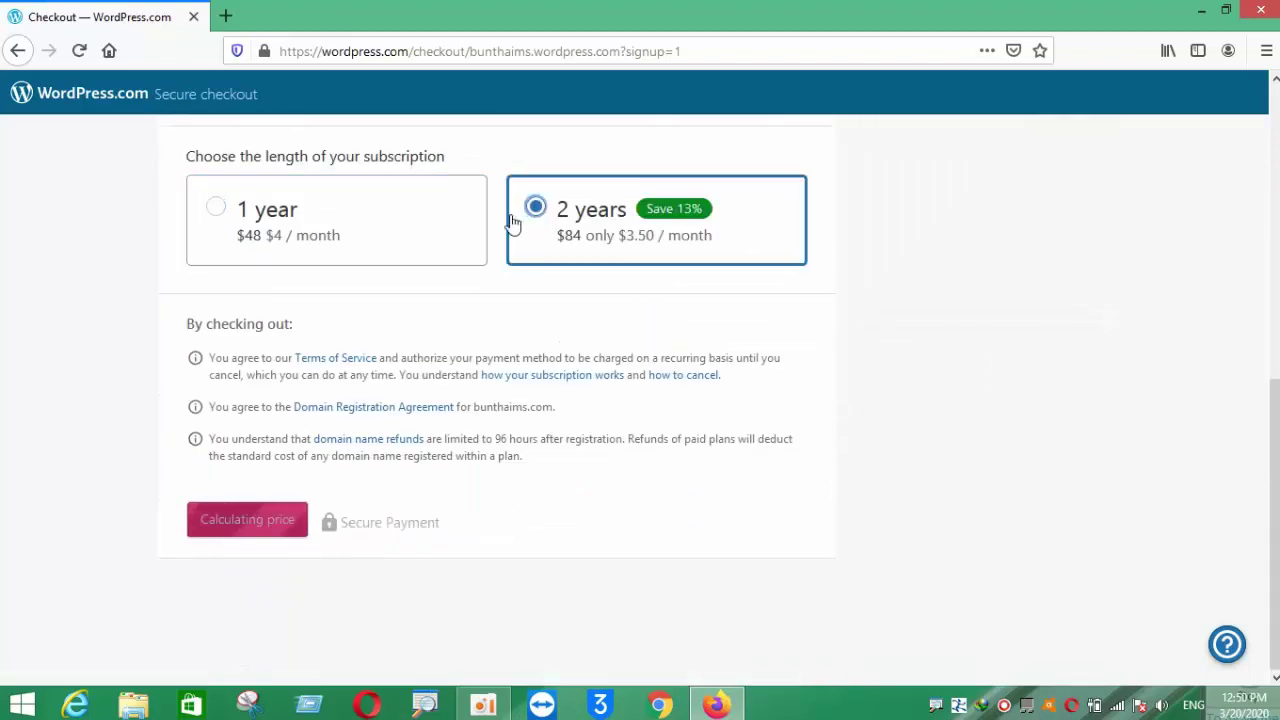
left_click(216, 217)
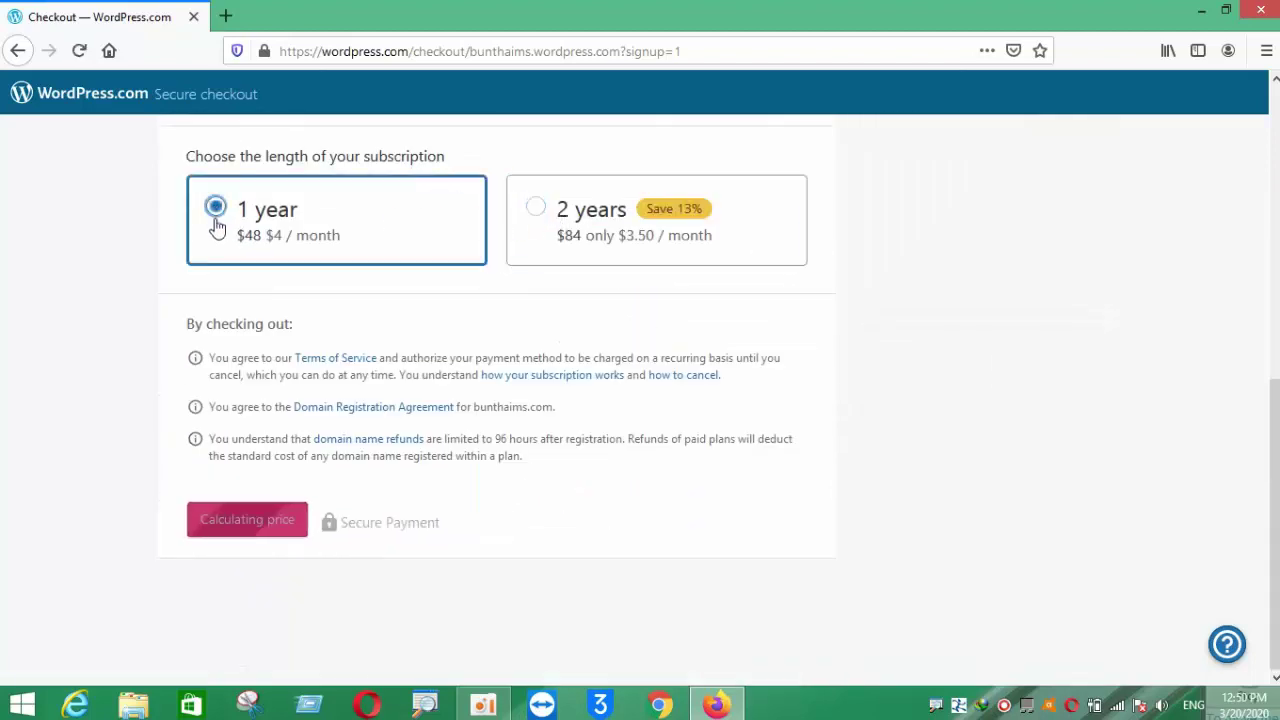
scroll(253, 256, "up", 1)
left_click_drag(366, 329, 437, 348)
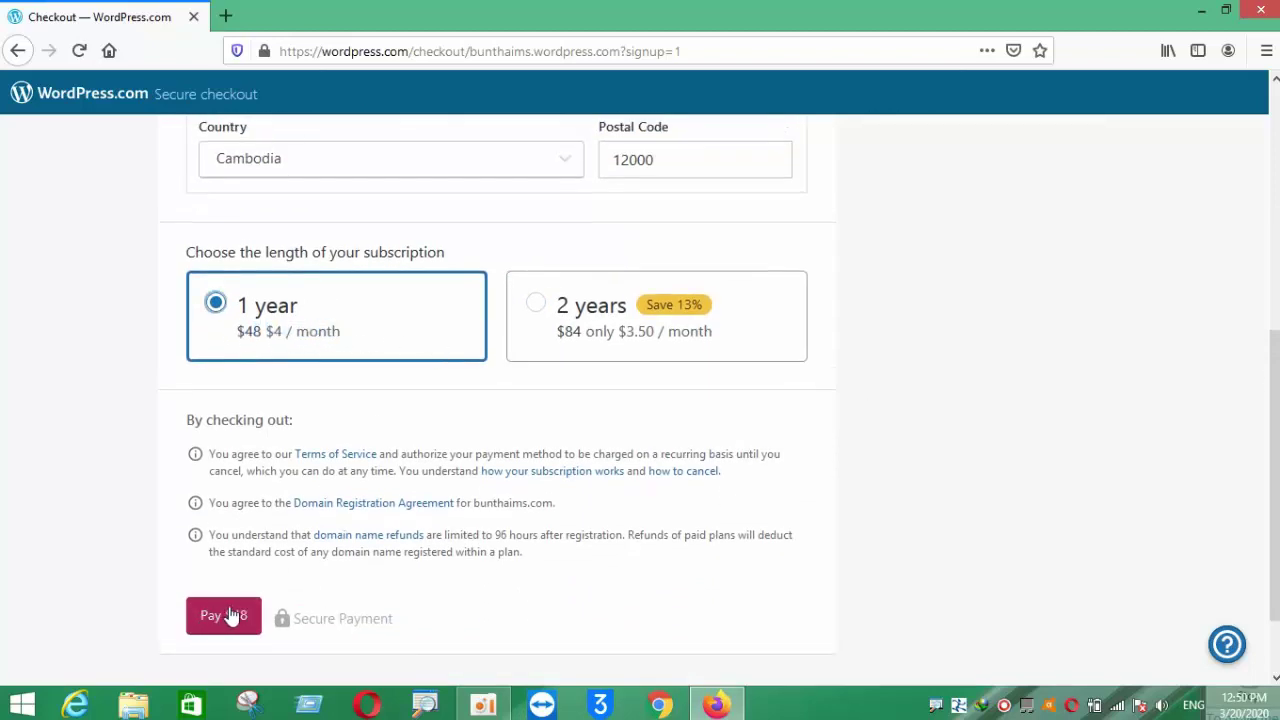